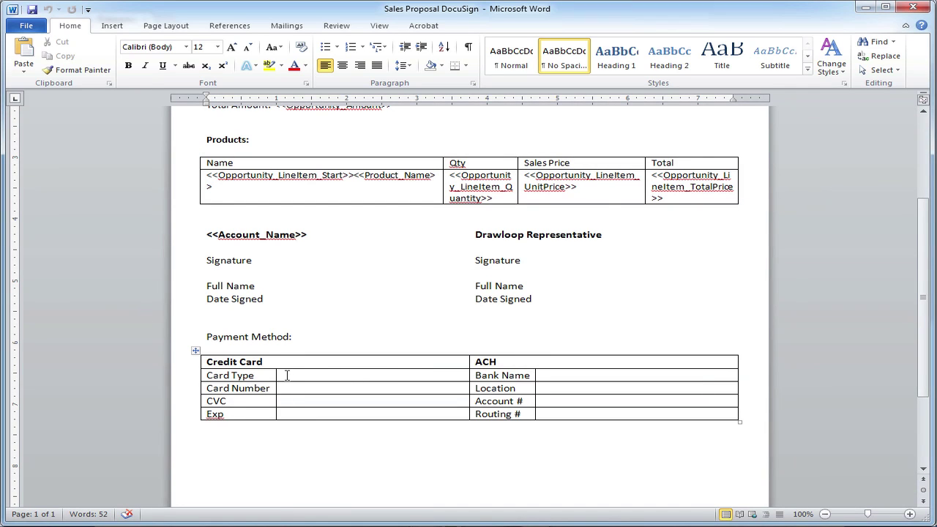
Step: Review the payment method table in the Sales Proposal DocuSign template, then minimize Word
{"action": "left_click_drag", "start_coordinate": [392, 378], "coordinate": [550, 412]}
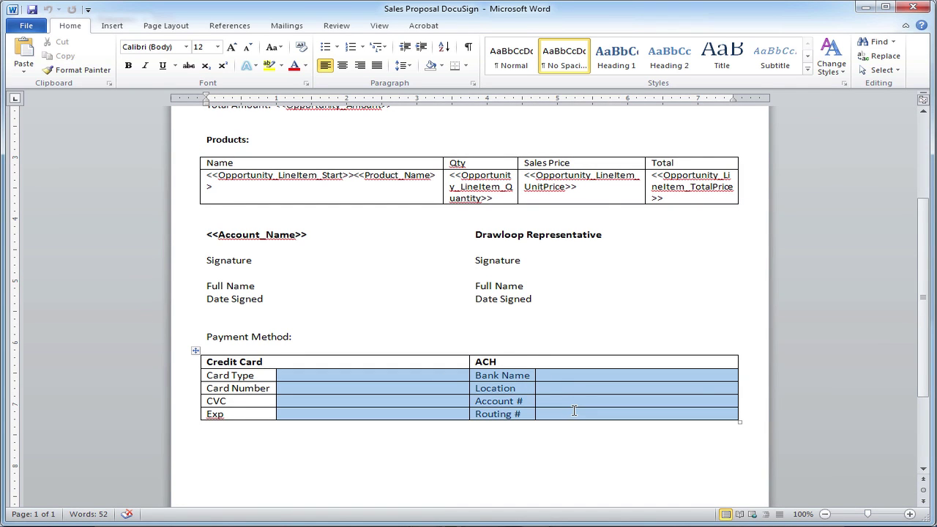
{"action": "left_click", "coordinate": [382, 358]}
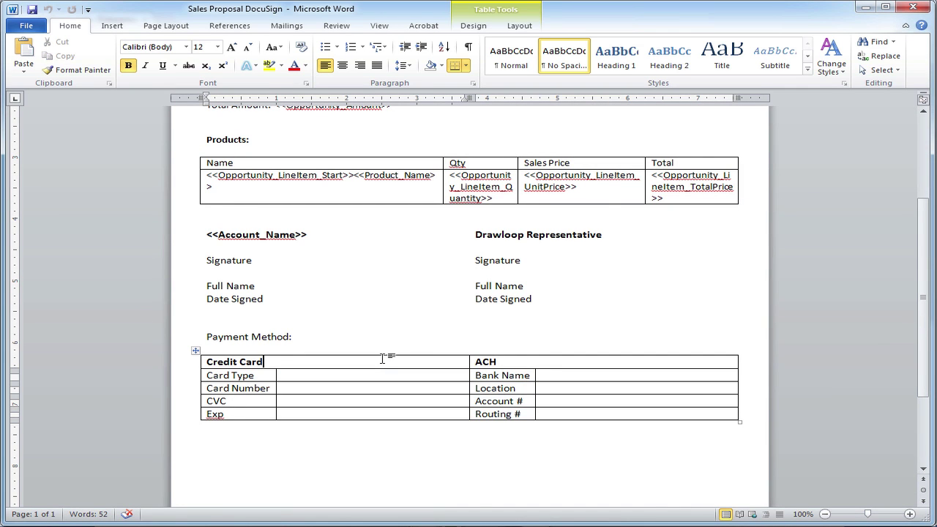
{"action": "left_click", "coordinate": [315, 336]}
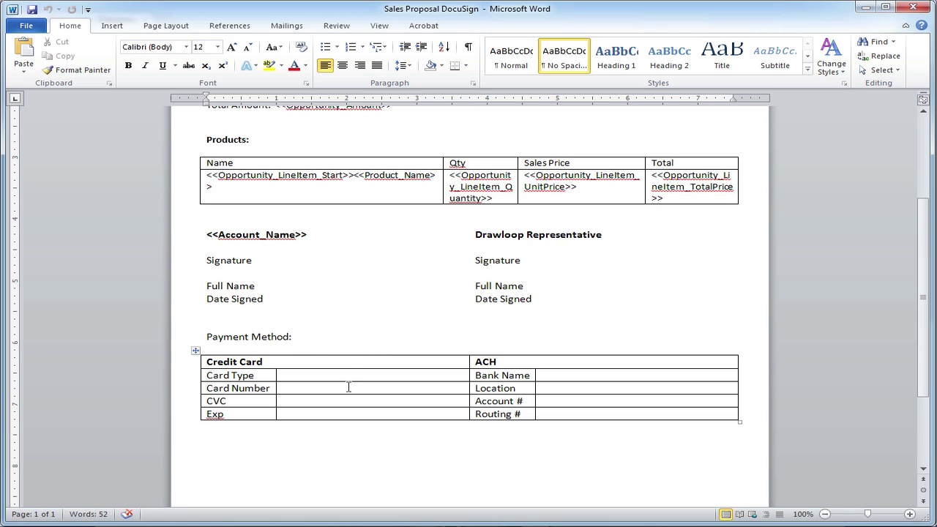
{"action": "left_click", "coordinate": [861, 8]}
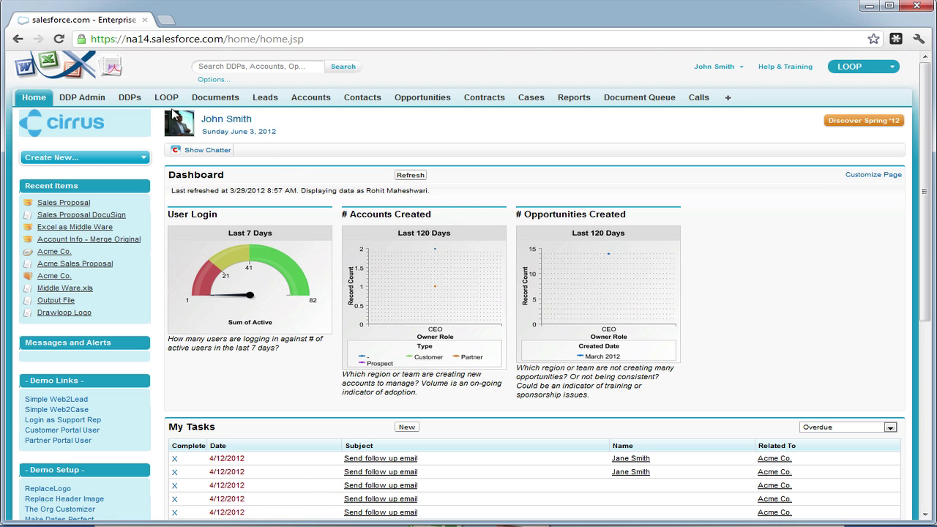
Step: Open the Sales Proposal DDP and locate its DocuSign delivery option
{"action": "left_click", "coordinate": [136, 100]}
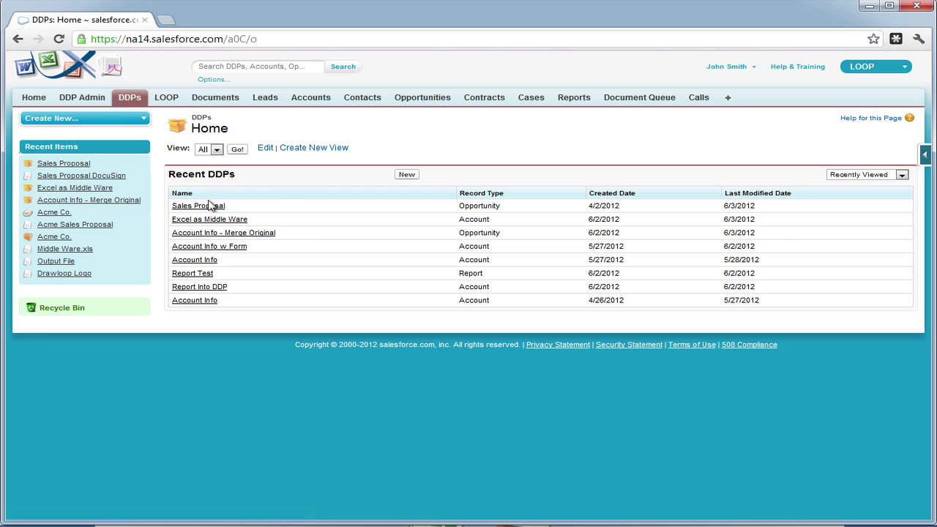
{"action": "left_click", "coordinate": [211, 206]}
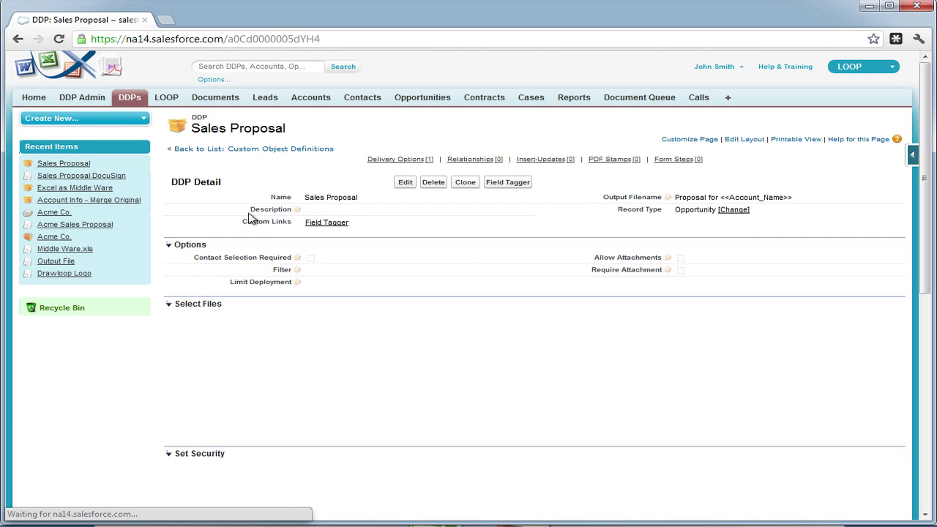
{"action": "scroll", "coordinate": [401, 327], "scroll_direction": "down", "scroll_amount": 2}
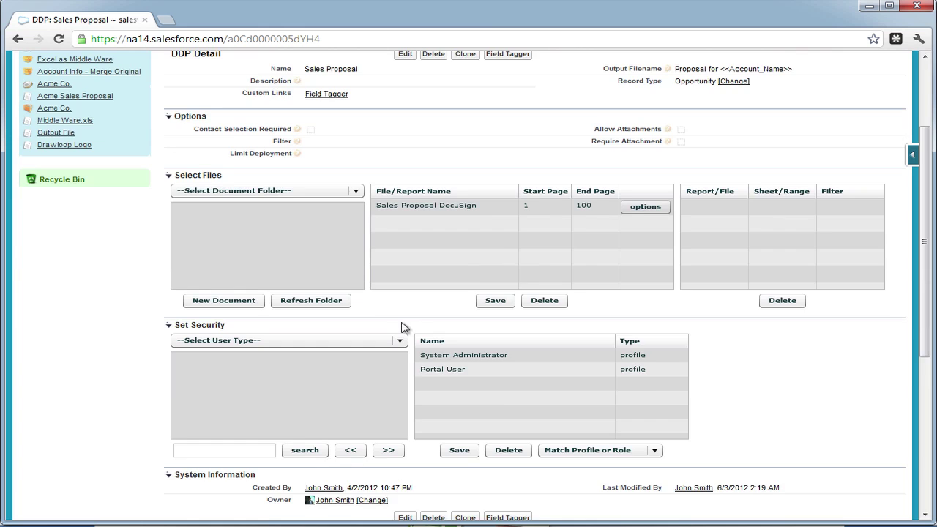
{"action": "scroll", "coordinate": [403, 333], "scroll_direction": "up", "scroll_amount": 1}
{"action": "scroll", "coordinate": [381, 388], "scroll_direction": "down", "scroll_amount": 2}
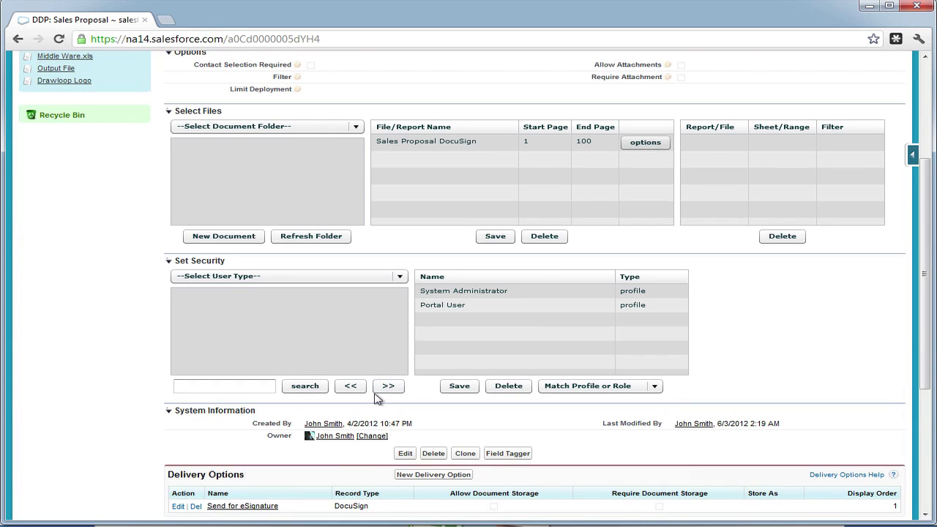
{"action": "scroll", "coordinate": [330, 453], "scroll_direction": "down", "scroll_amount": 1}
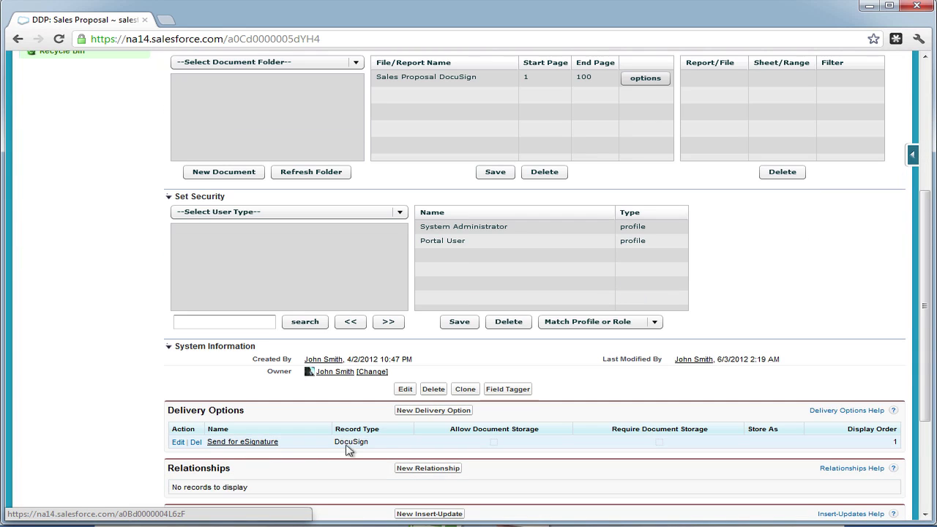
{"action": "left_click_drag", "start_coordinate": [370, 442], "coordinate": [333, 442]}
Step: Open the Send for eSignature delivery option and its Client recipient R-00004
{"action": "left_click", "coordinate": [262, 444]}
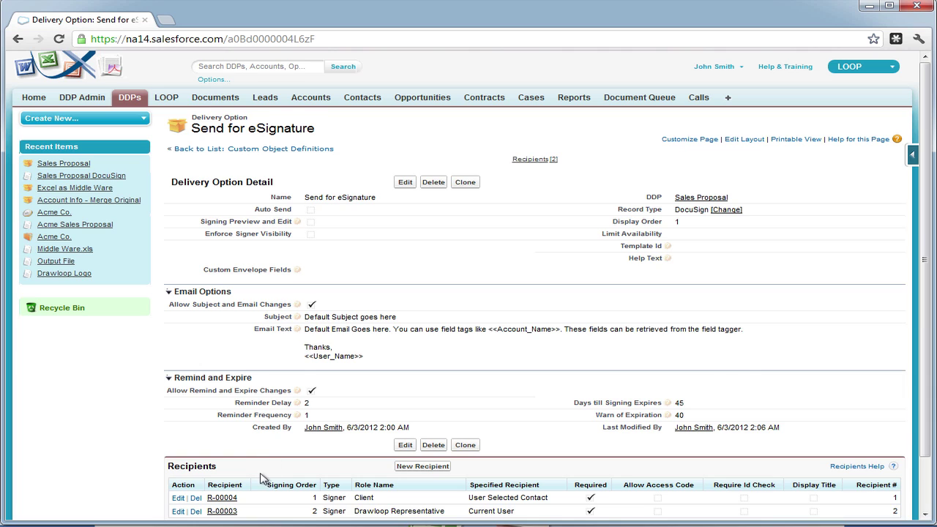
{"action": "scroll", "coordinate": [263, 477], "scroll_direction": "down", "scroll_amount": 1}
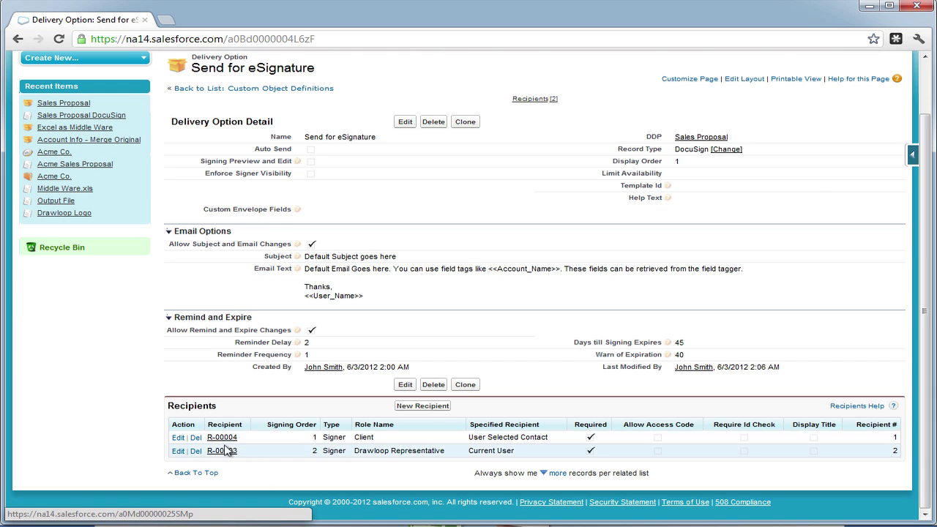
{"action": "left_click_drag", "start_coordinate": [395, 438], "coordinate": [306, 439]}
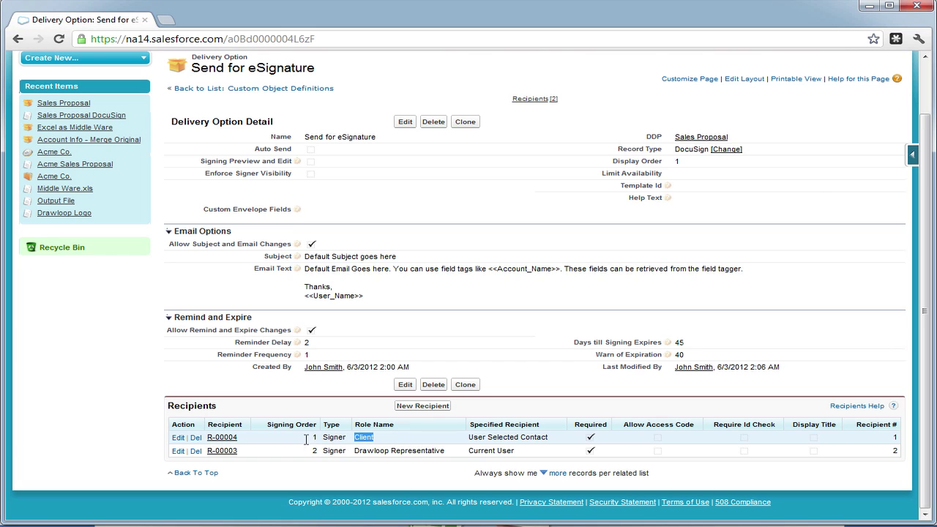
{"action": "left_click", "coordinate": [221, 438]}
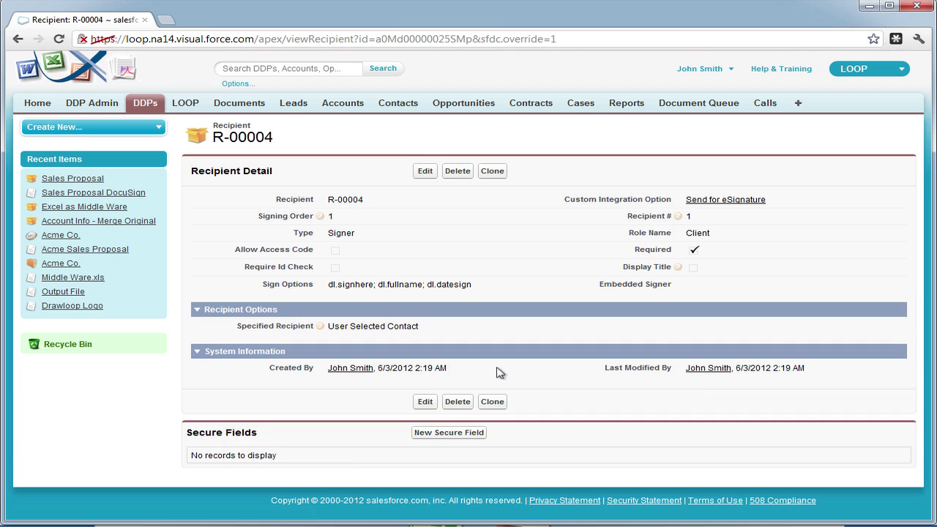
Step: Start a new List-type secure field for recipient R-00004
{"action": "left_click", "coordinate": [450, 433]}
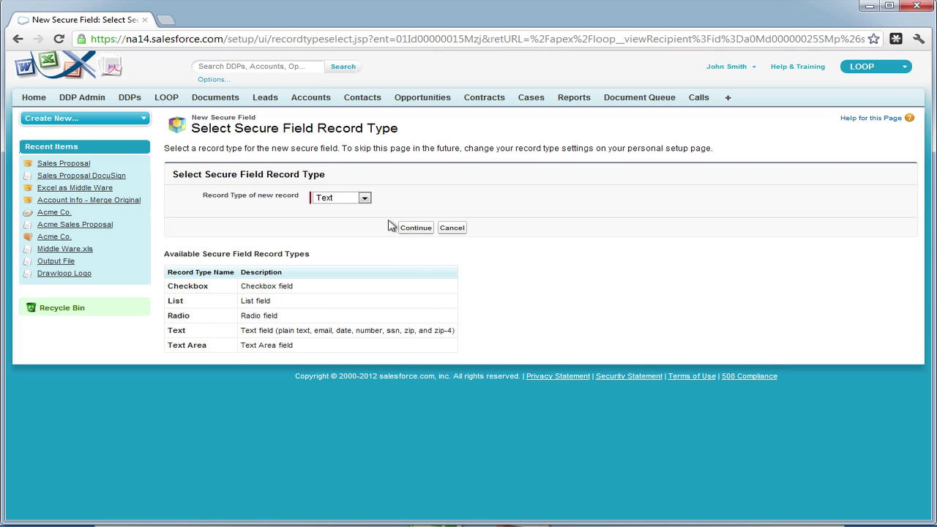
{"action": "left_click", "coordinate": [362, 197]}
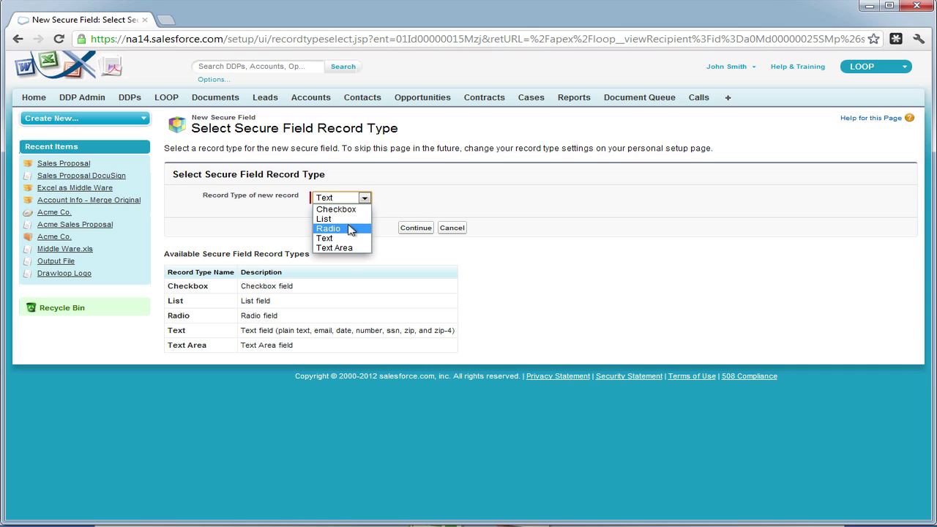
{"action": "left_click", "coordinate": [346, 219]}
{"action": "left_click", "coordinate": [413, 228]}
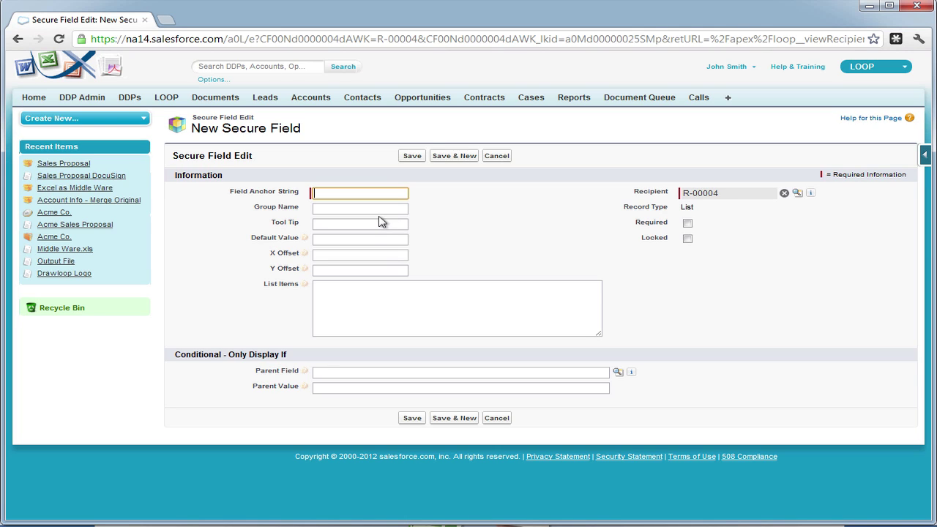
Step: Enter anchor dl.paymentmethod.1, group Payment Method, items Credit Card and ACH, and mark it required
{"action": "type", "text": "dl.paymentmethod.1"}
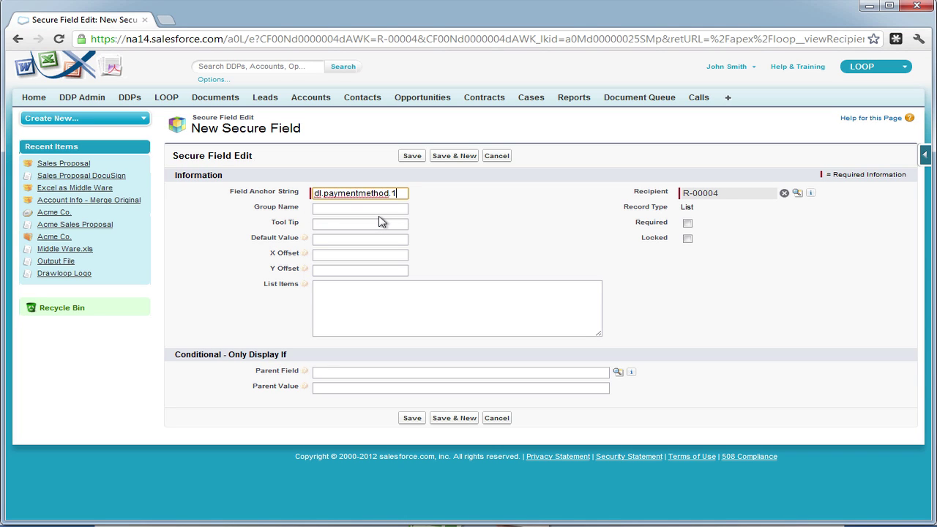
{"action": "left_click", "coordinate": [379, 209]}
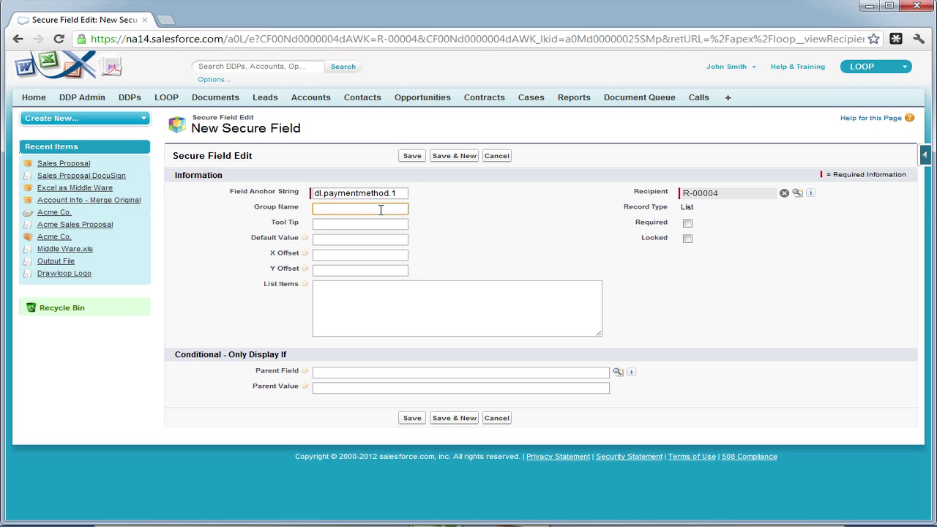
{"action": "type", "text": "Payment Method"}
{"action": "key", "text": "Tab"}
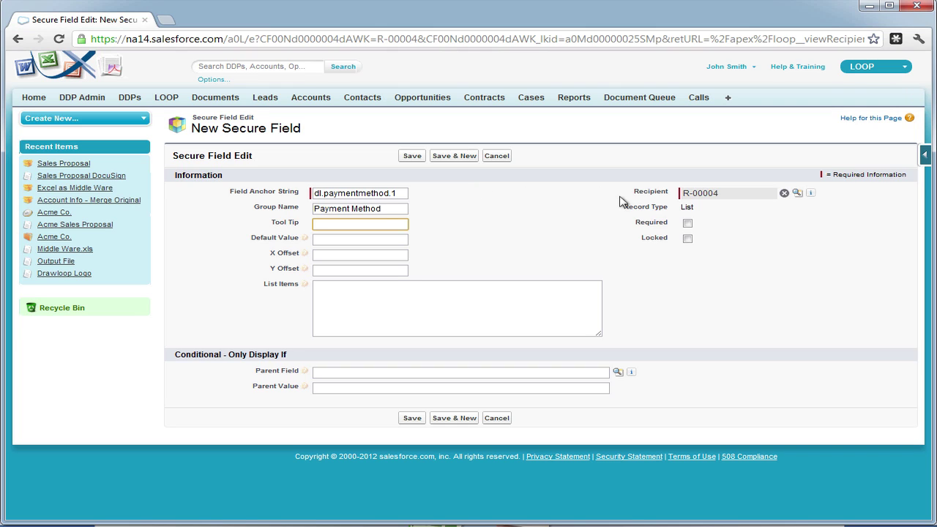
{"action": "left_click", "coordinate": [372, 306]}
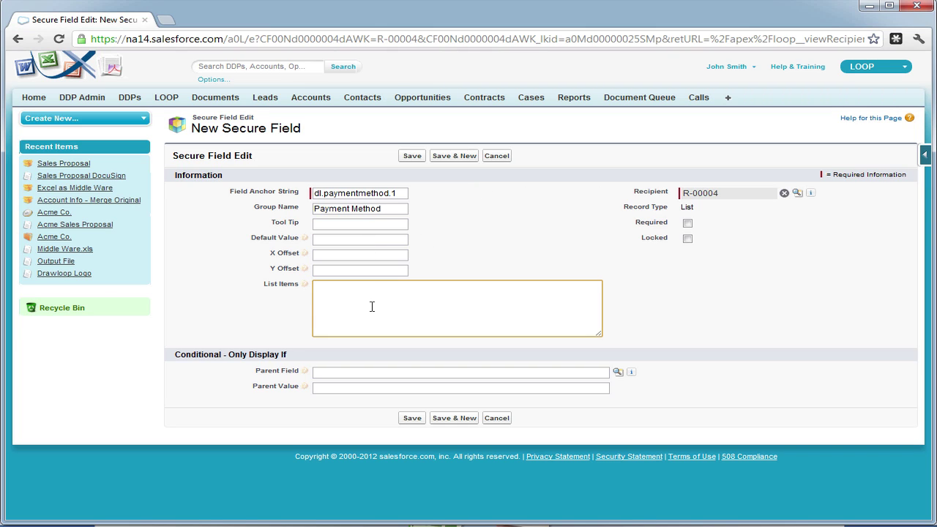
{"action": "type", "text": "Credit Card"}
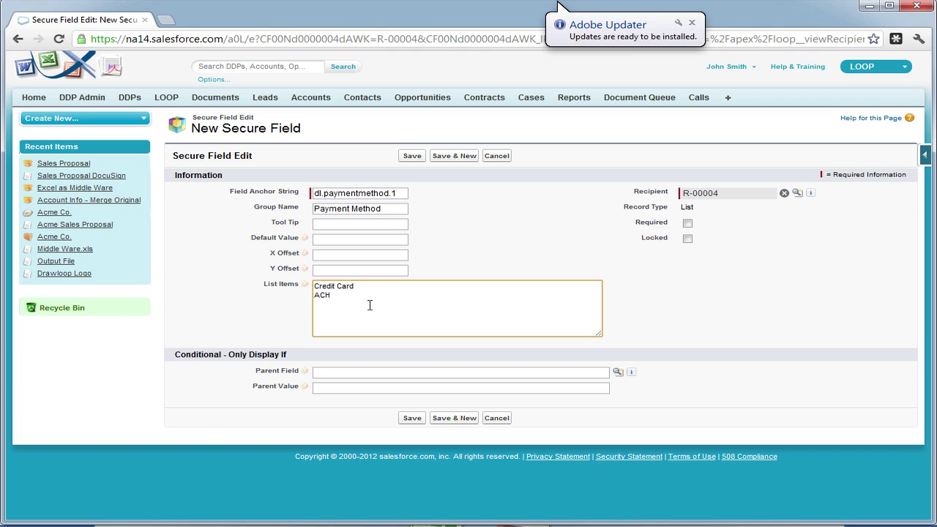
{"action": "left_click", "coordinate": [687, 223]}
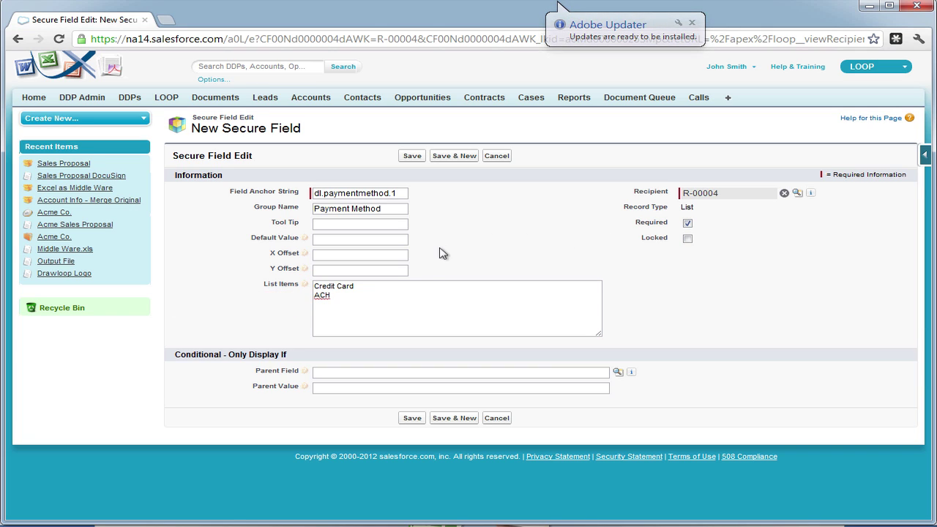
Step: Save the payment method field and start another List-type secure field
{"action": "left_click", "coordinate": [450, 159]}
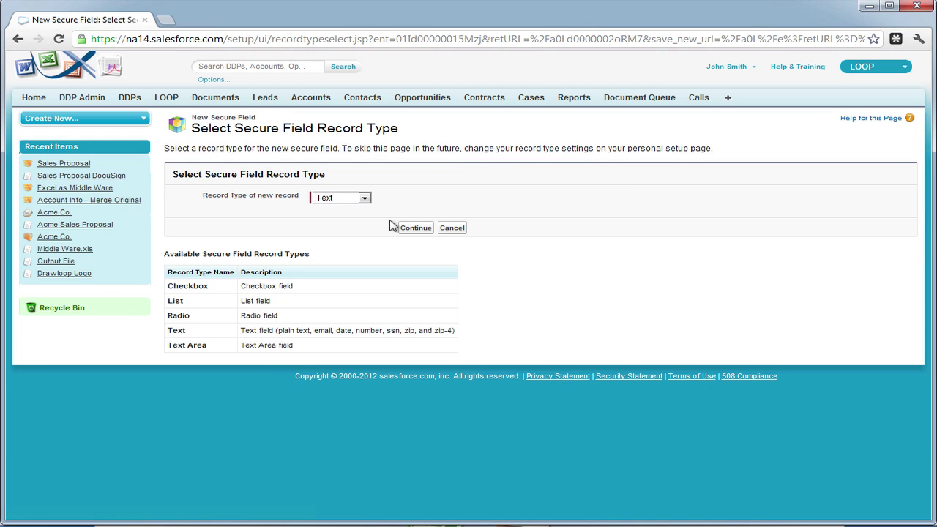
{"action": "left_click", "coordinate": [365, 198]}
{"action": "left_click", "coordinate": [358, 218]}
{"action": "left_click", "coordinate": [413, 229]}
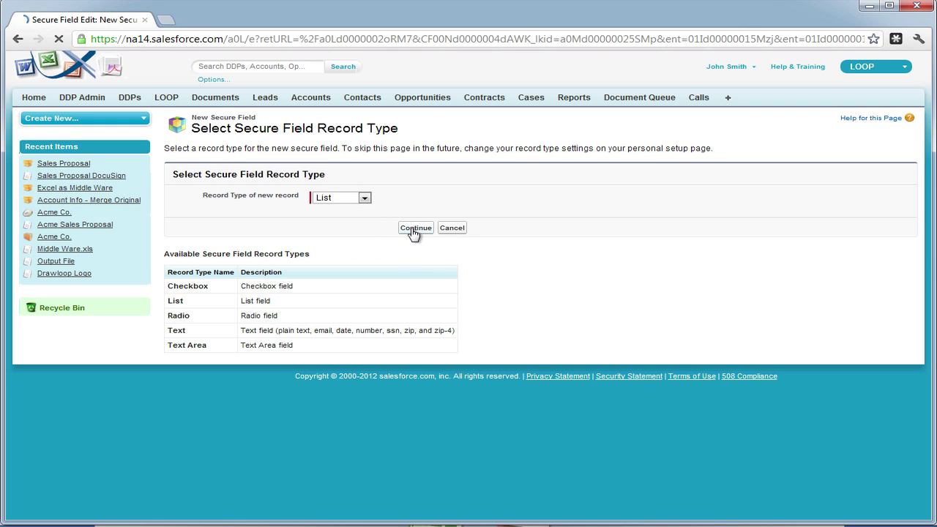
Step: Enter anchor dl.creditcardtype.1, group Card Type, items AMEX, Visa, Master Card, and mark it required
{"action": "type", "text": "dl.credit"}
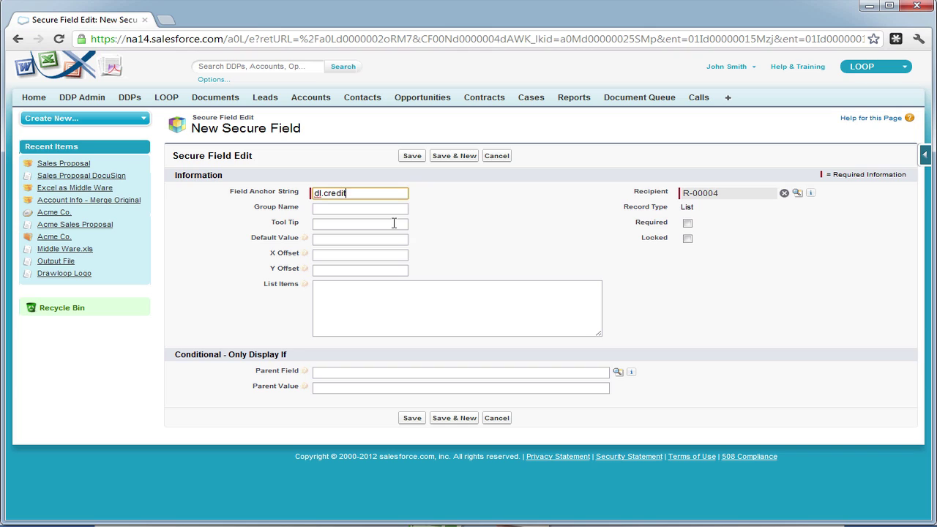
{"action": "type", "text": "cardtype.1"}
{"action": "left_click", "coordinate": [387, 210]}
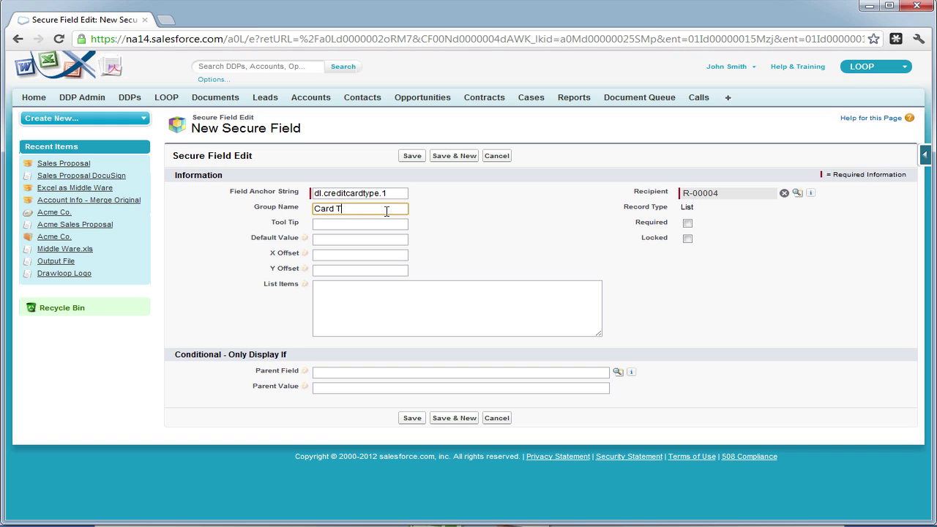
{"action": "key", "text": "Tab"}
{"action": "key", "text": "Tab"}
{"action": "key", "text": "Tab"}
{"action": "key", "text": "Tab"}
{"action": "key", "text": "Tab"}
{"action": "type", "text": "AME"}
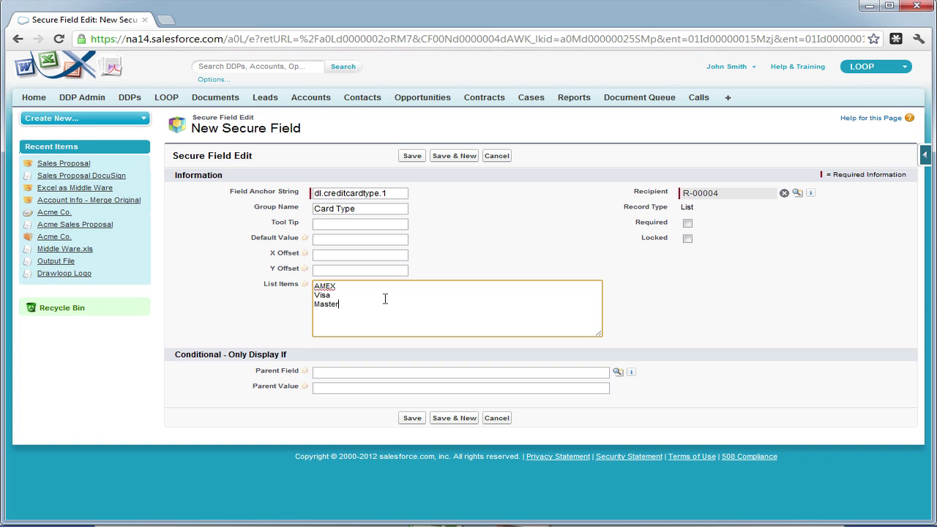
{"action": "type", "text": "Card"}
{"action": "left_click", "coordinate": [694, 231]}
{"action": "left_click", "coordinate": [688, 223]}
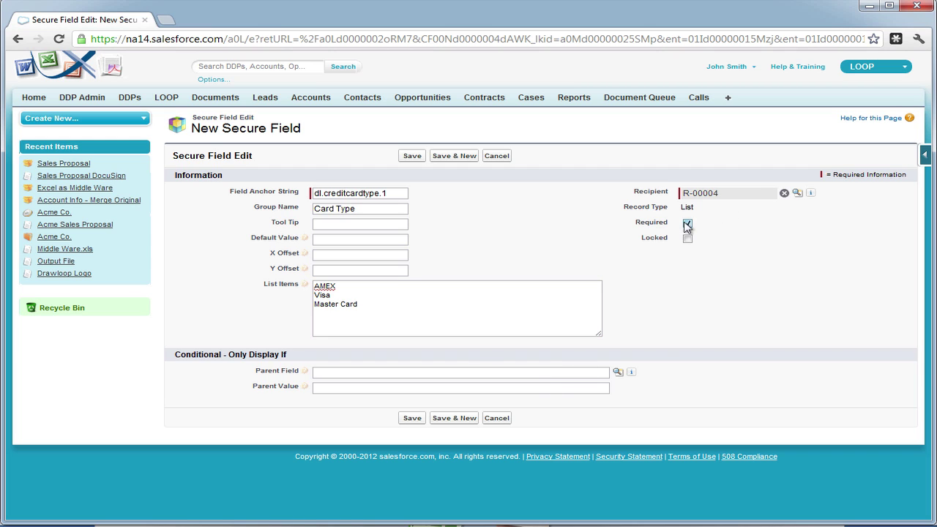
Step: Set parent field dl.paymentmethod.1 with value Credit Card, then Save & New
{"action": "left_click", "coordinate": [618, 372]}
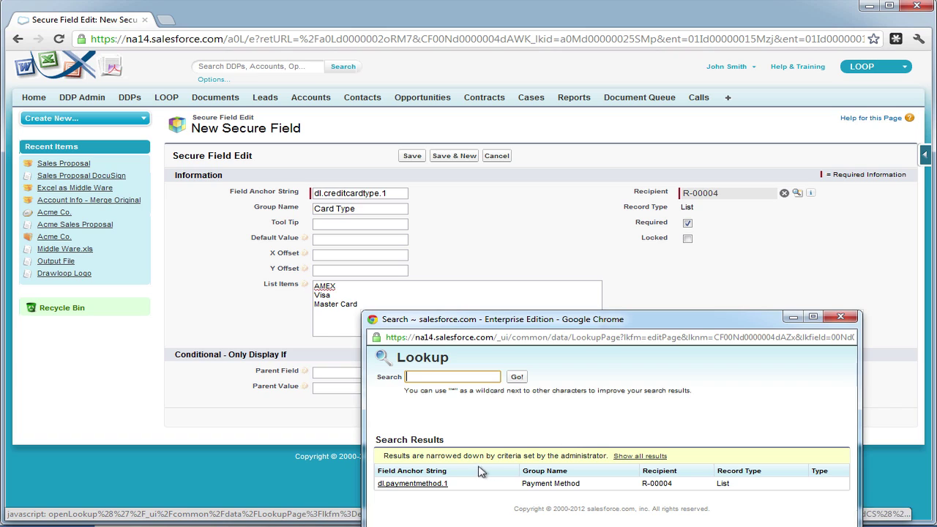
{"action": "left_click_drag", "start_coordinate": [459, 486], "coordinate": [376, 488]}
{"action": "left_click", "coordinate": [405, 486]}
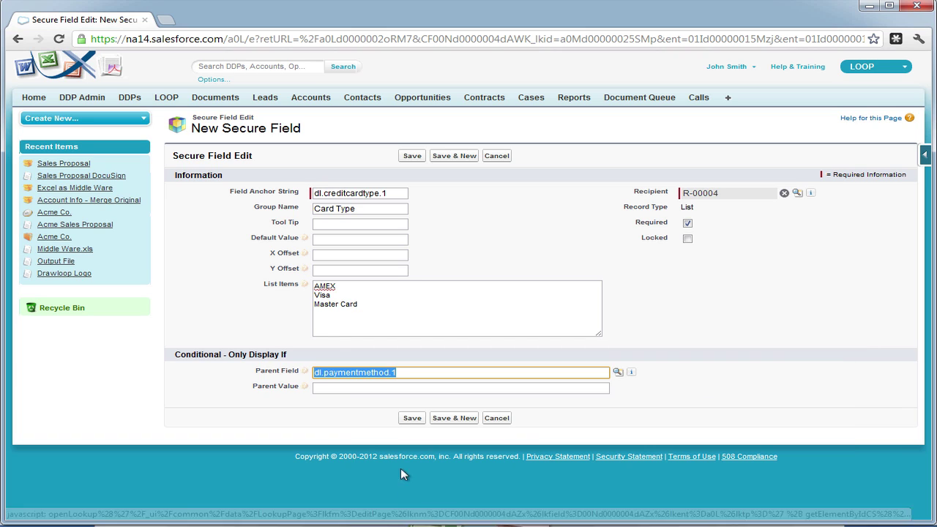
{"action": "left_click", "coordinate": [422, 389]}
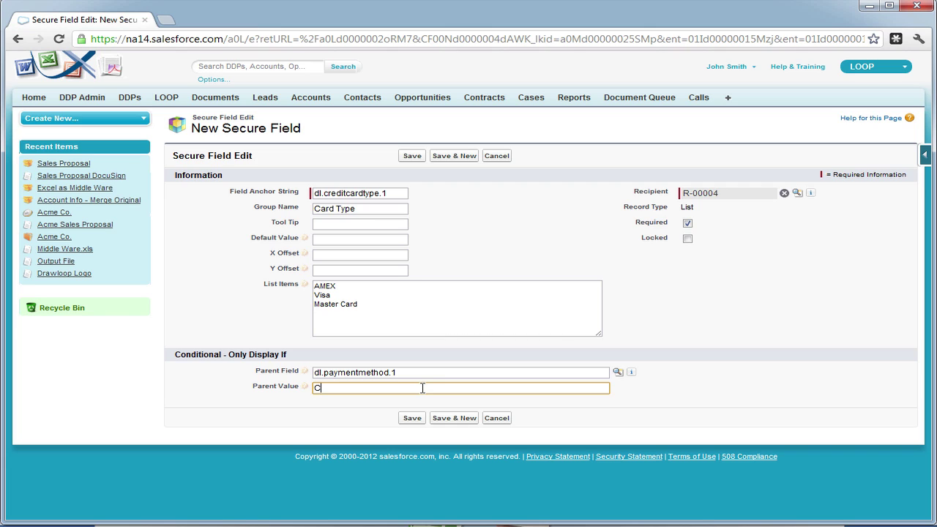
{"action": "type", "text": "Credit Card"}
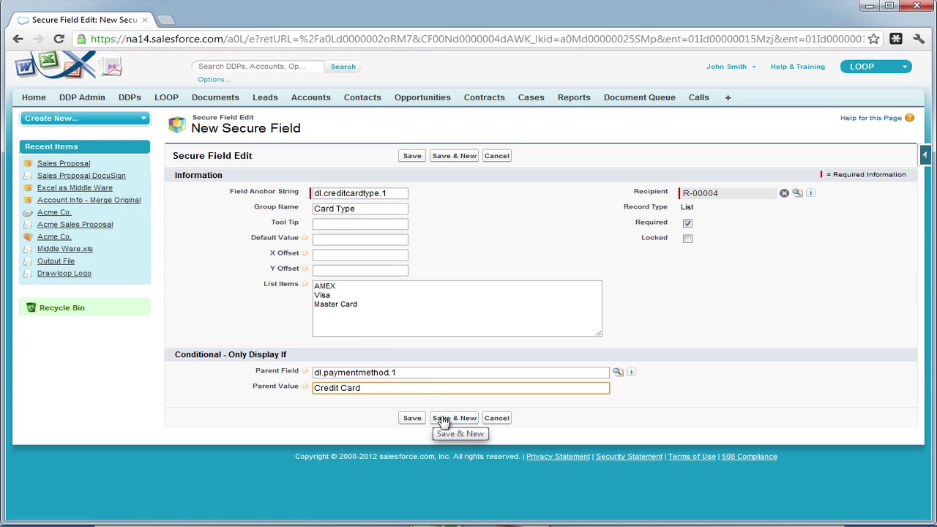
{"action": "left_click", "coordinate": [443, 421]}
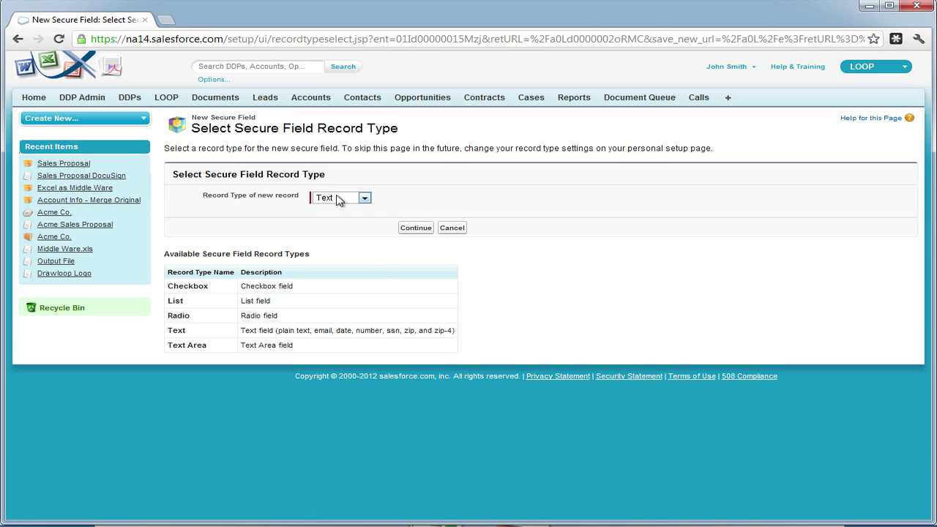
Step: Create a Text secure field with anchor dl.cardnum.1 and group Card Number
{"action": "left_click", "coordinate": [339, 200]}
{"action": "left_click", "coordinate": [346, 239]}
{"action": "left_click", "coordinate": [414, 229]}
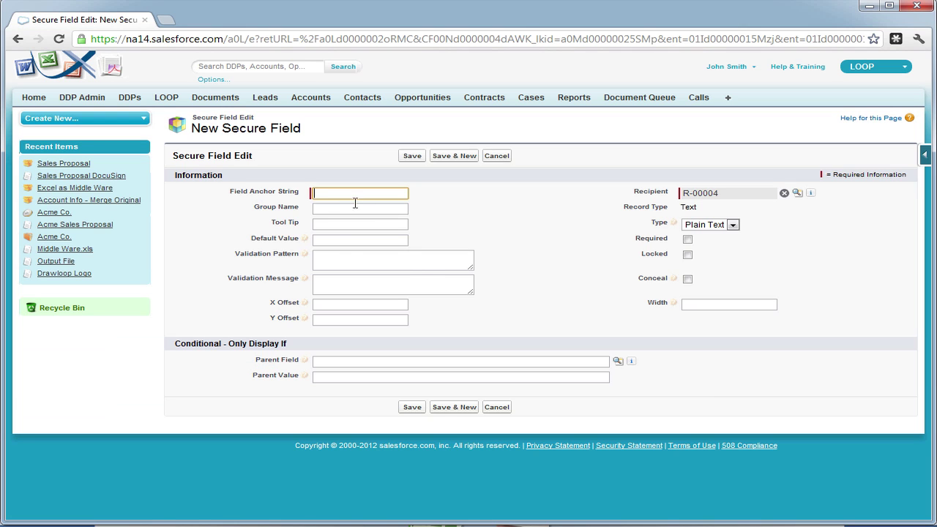
{"action": "left_click", "coordinate": [355, 197]}
{"action": "type", "text": "dl.cardnum.1"}
{"action": "key", "text": "Tab"}
{"action": "type", "text": "Card N"}
{"action": "key", "text": "Tab"}
{"action": "key", "text": "Tab"}
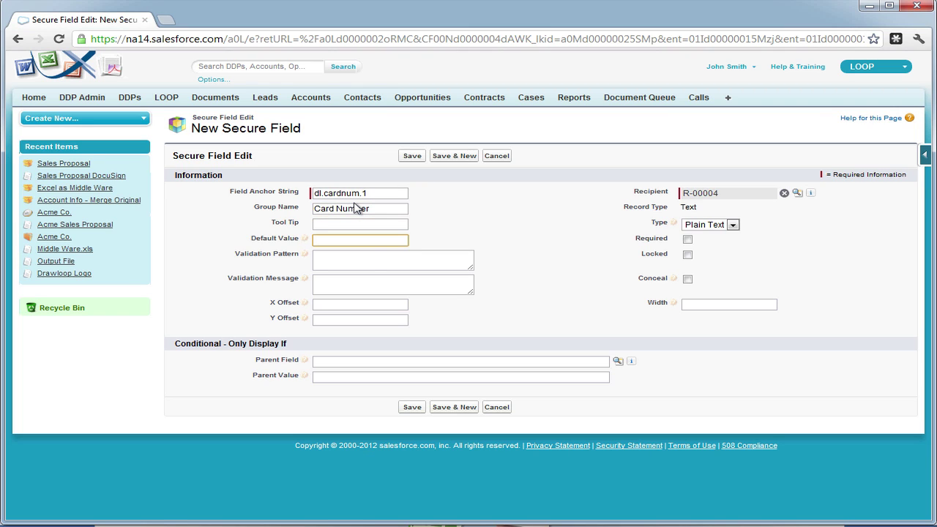
Step: Show it only when dl.paymentmethod.1 is Credit Card, make it a required Number, and save
{"action": "double_click", "coordinate": [375, 360]}
{"action": "left_click", "coordinate": [371, 377]}
{"action": "type", "text": "Credit Card"}
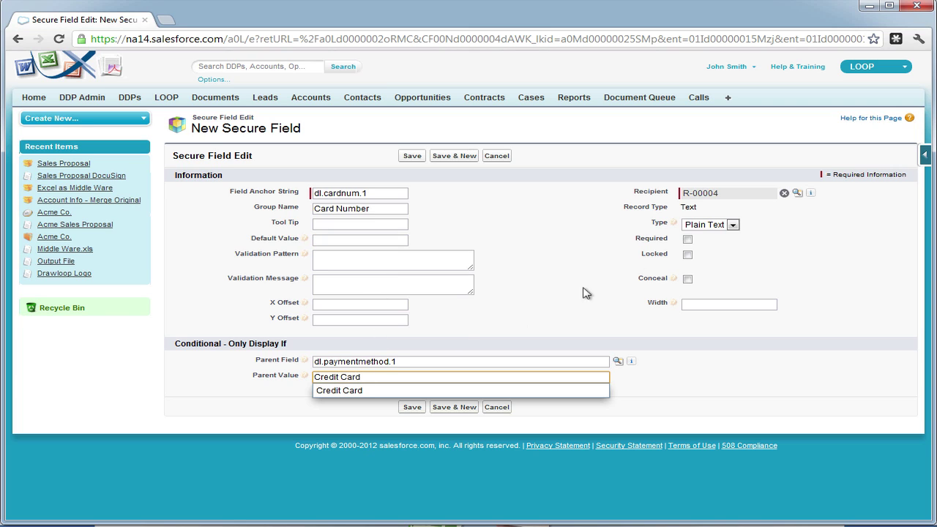
{"action": "left_click", "coordinate": [732, 225]}
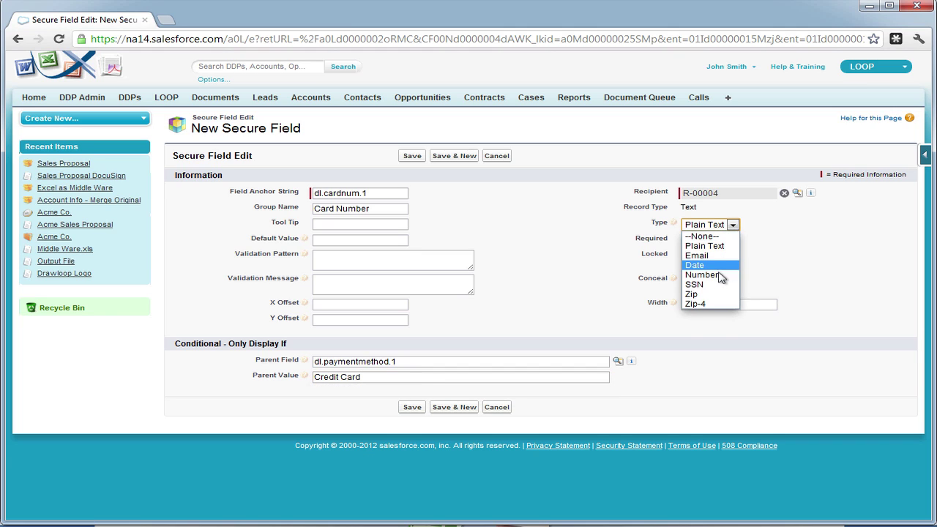
{"action": "left_click", "coordinate": [721, 275]}
{"action": "left_click", "coordinate": [689, 241]}
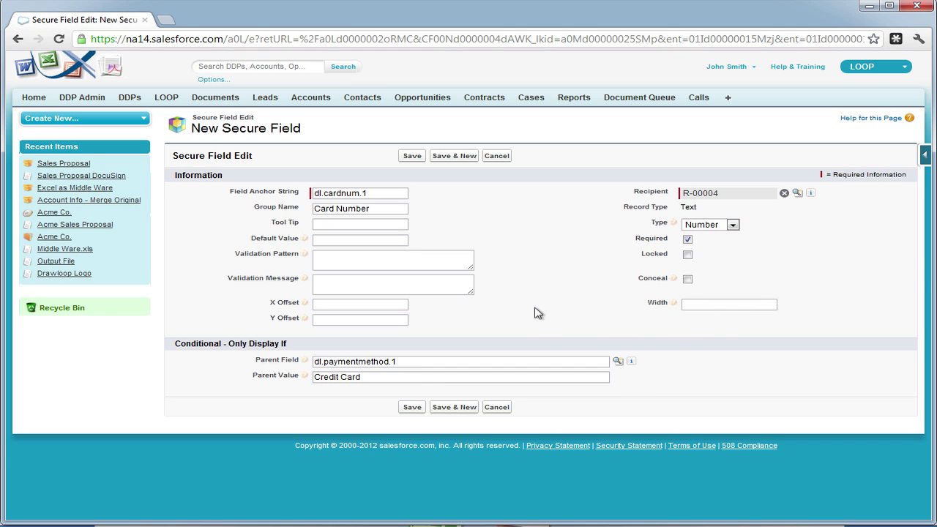
{"action": "left_click", "coordinate": [448, 158]}
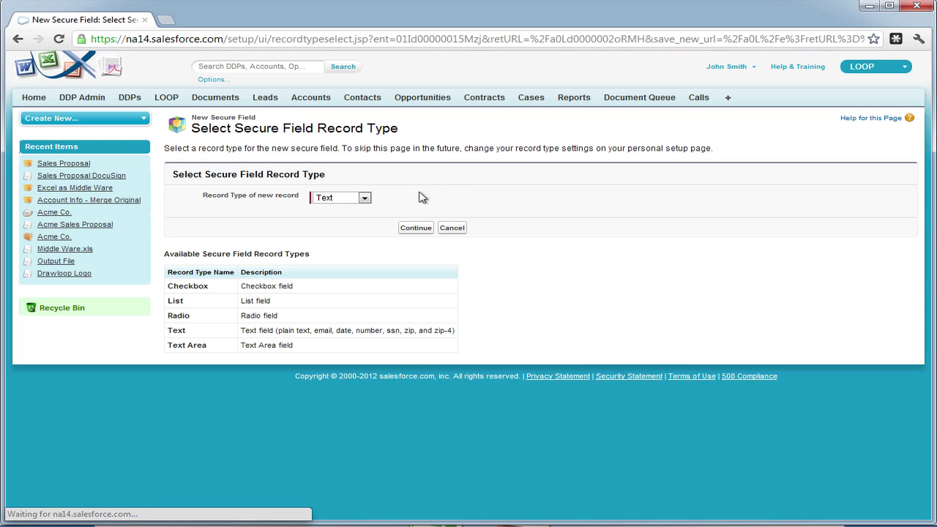
Step: Create Text field dl.cvc.1 (group CVC) shown only when dl.paymentmethod.1 is Credit Card
{"action": "left_click", "coordinate": [407, 229]}
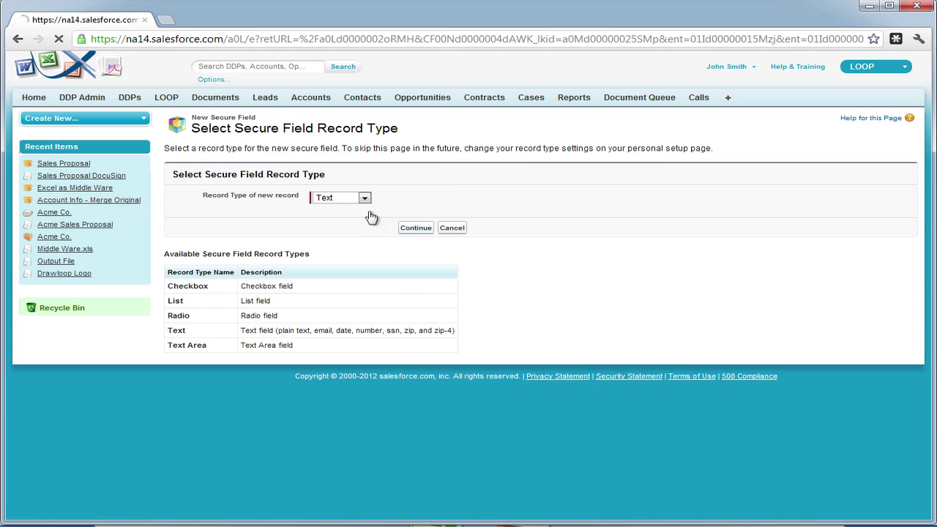
{"action": "left_click", "coordinate": [353, 194]}
{"action": "type", "text": "dl"}
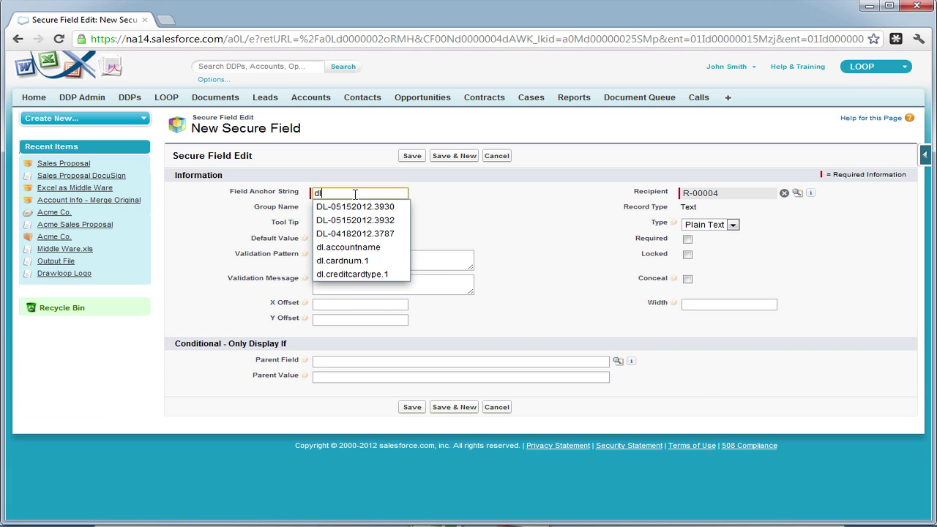
{"action": "type", "text": ".cvc.1"}
{"action": "key", "text": "Tab"}
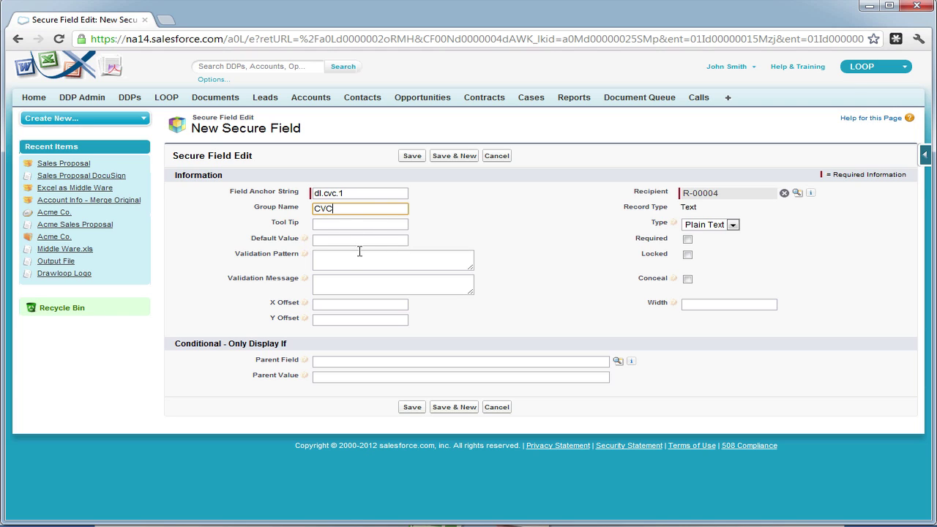
{"action": "double_click", "coordinate": [356, 361]}
{"action": "left_click", "coordinate": [344, 375]}
{"action": "left_click", "coordinate": [384, 375]}
{"action": "type", "text": "Credit Card"}
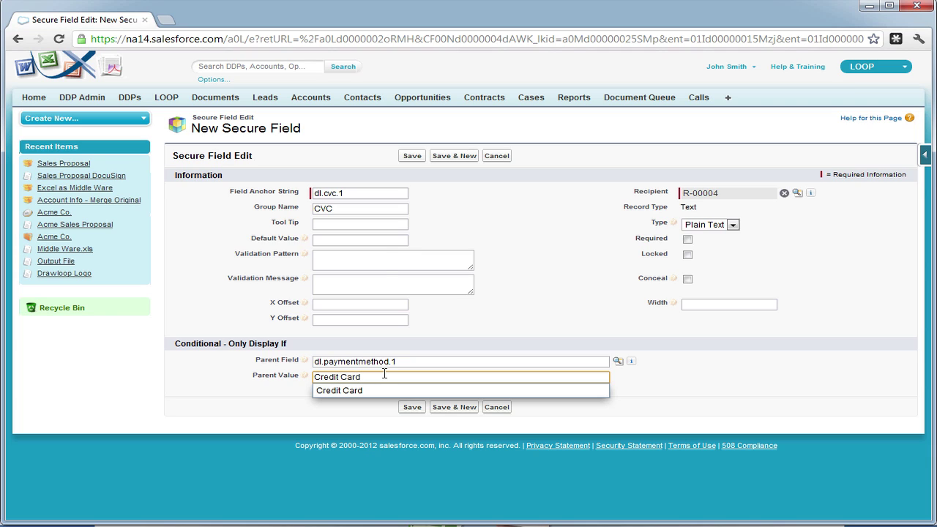
{"action": "left_click", "coordinate": [375, 260]}
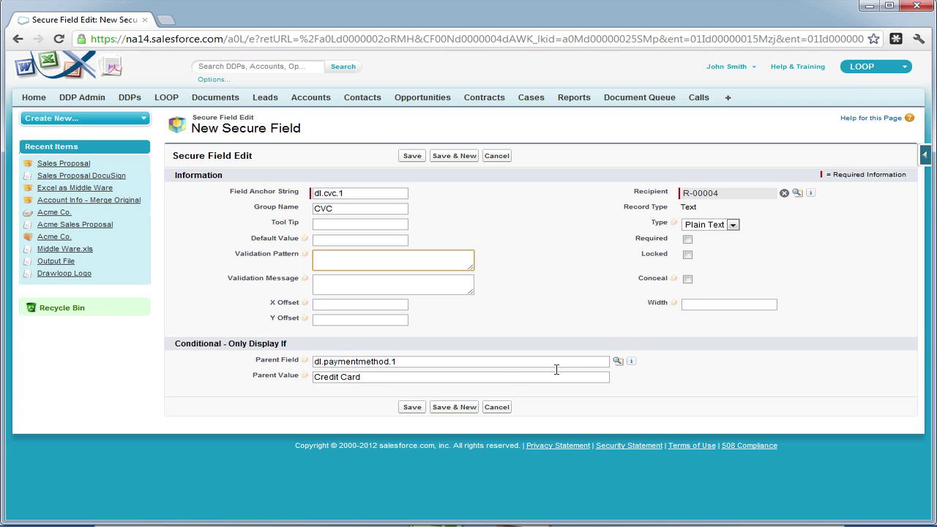
Step: Set the CVC field type to Number and save it, starting another field
{"action": "left_click", "coordinate": [701, 227]}
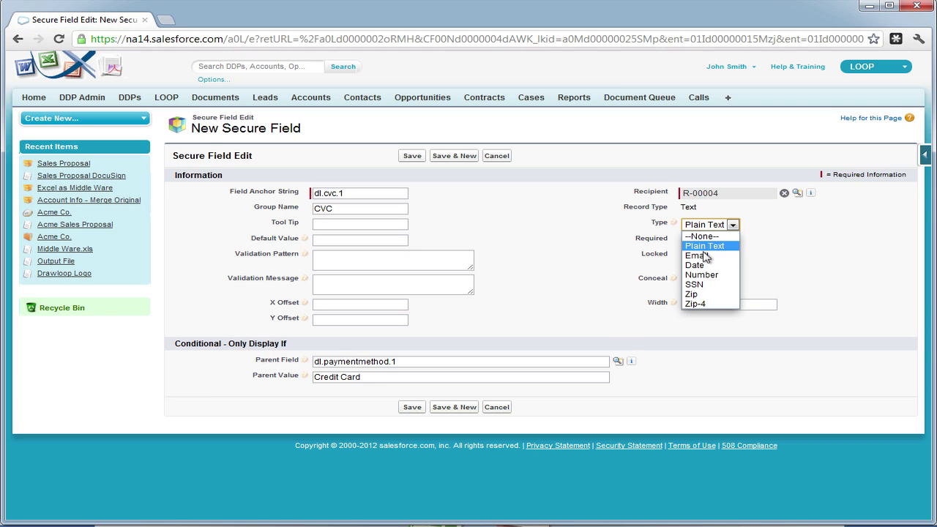
{"action": "left_click", "coordinate": [707, 277]}
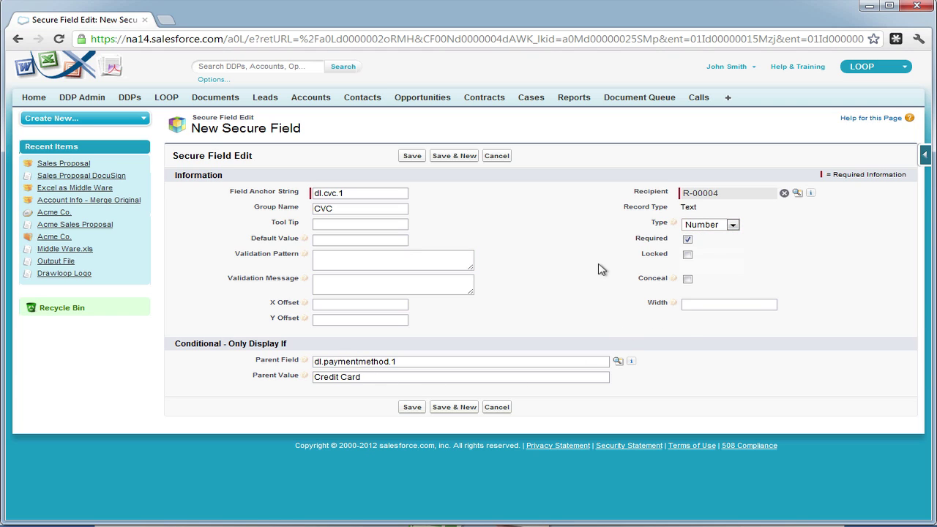
{"action": "left_click", "coordinate": [453, 156]}
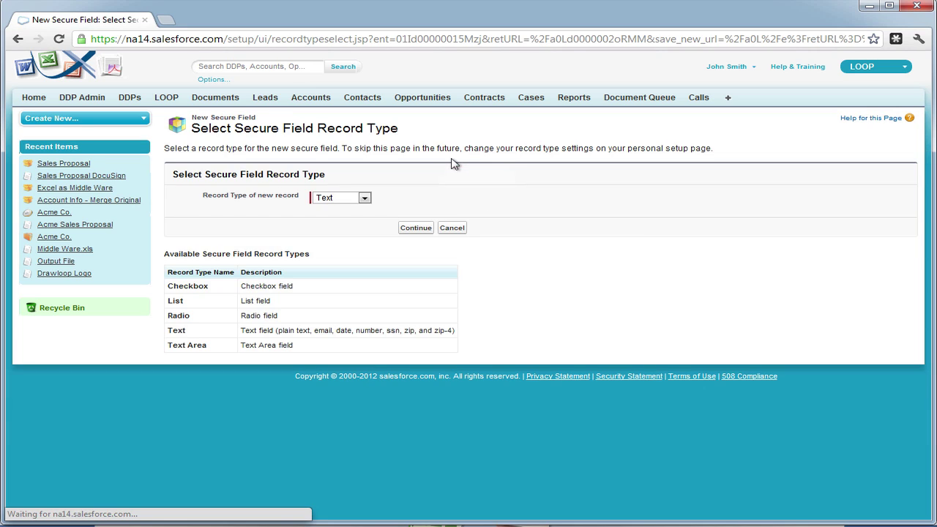
{"action": "left_click", "coordinate": [358, 198]}
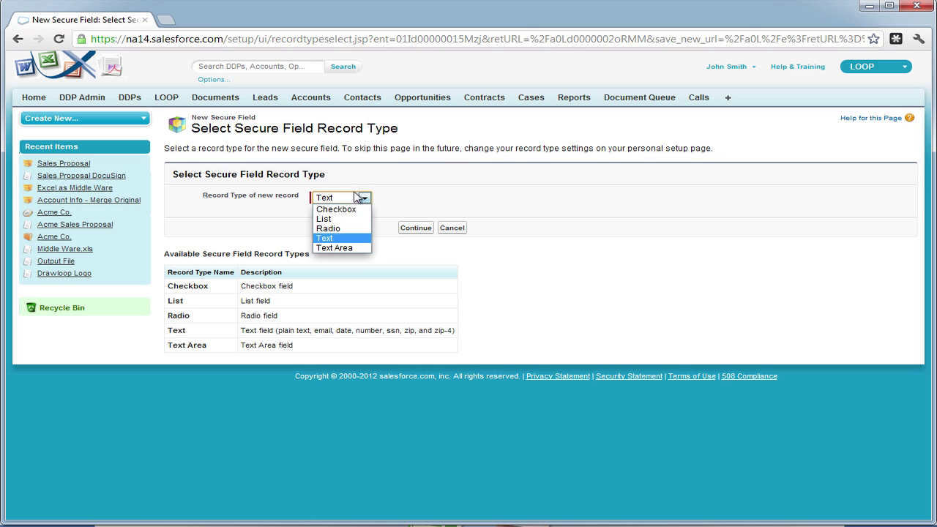
Step: Create Text field dl.exp.1 with group Expiration DAte
{"action": "left_click", "coordinate": [356, 238]}
{"action": "left_click", "coordinate": [413, 230]}
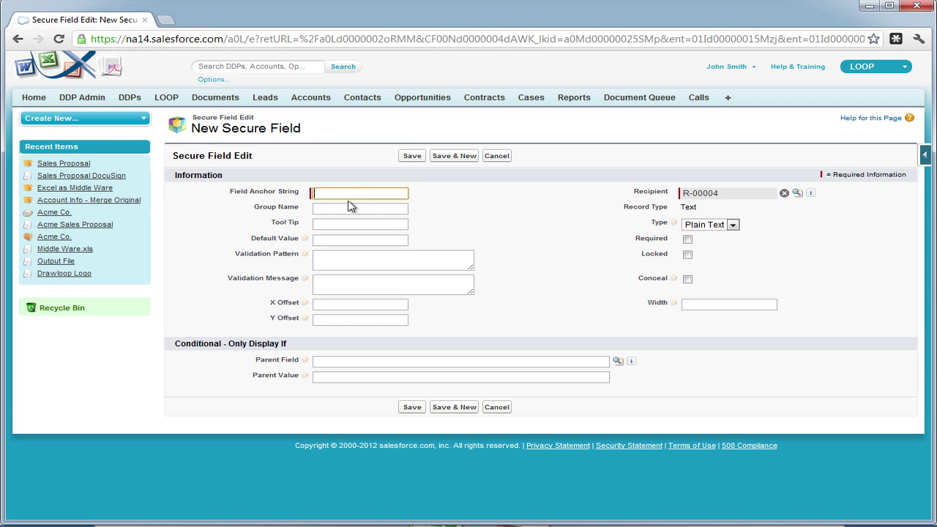
{"action": "type", "text": "dl.exp.1"}
{"action": "key", "text": "Tab"}
{"action": "type", "text": "Expir"}
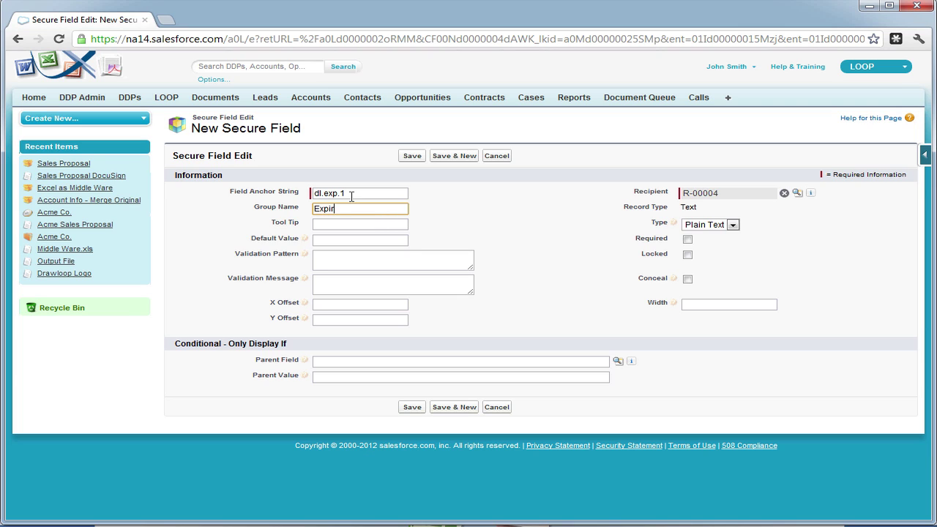
{"action": "type", "text": "ation DAte"}
{"action": "key", "text": "Tab"}
{"action": "key", "text": "Tab"}
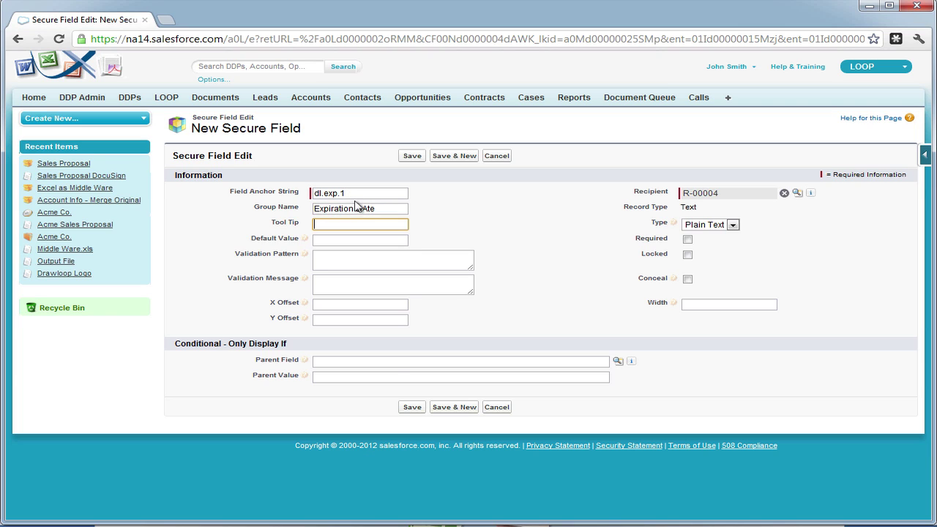
Step: Set parent dl.paymentmethod.1 to Credit Card, mark it required, and Save & New
{"action": "left_click", "coordinate": [379, 361]}
{"action": "left_click", "coordinate": [378, 375]}
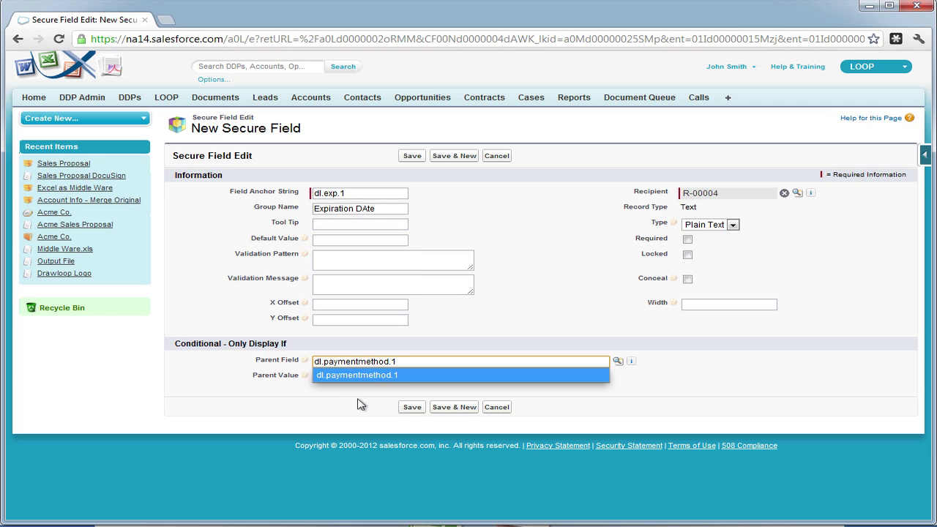
{"action": "left_click", "coordinate": [368, 377]}
{"action": "type", "text": "Credit Card"}
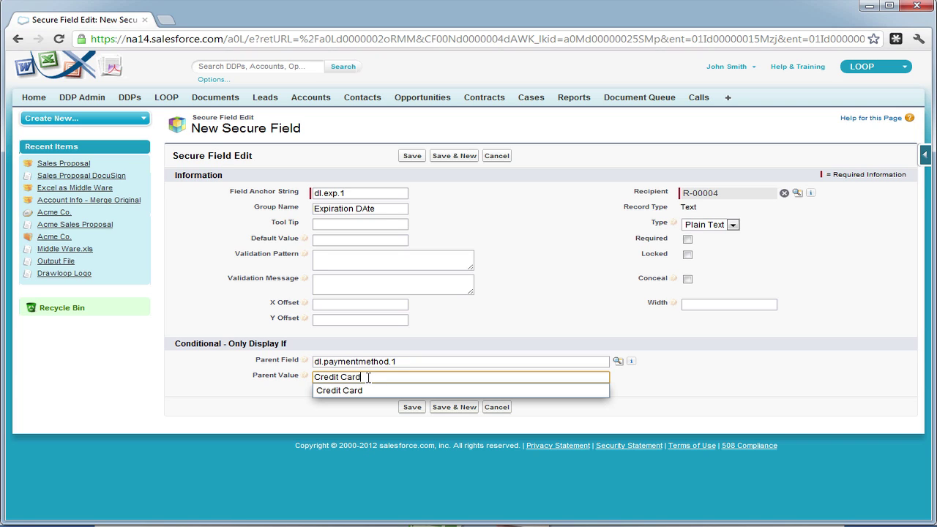
{"action": "left_click", "coordinate": [867, 381]}
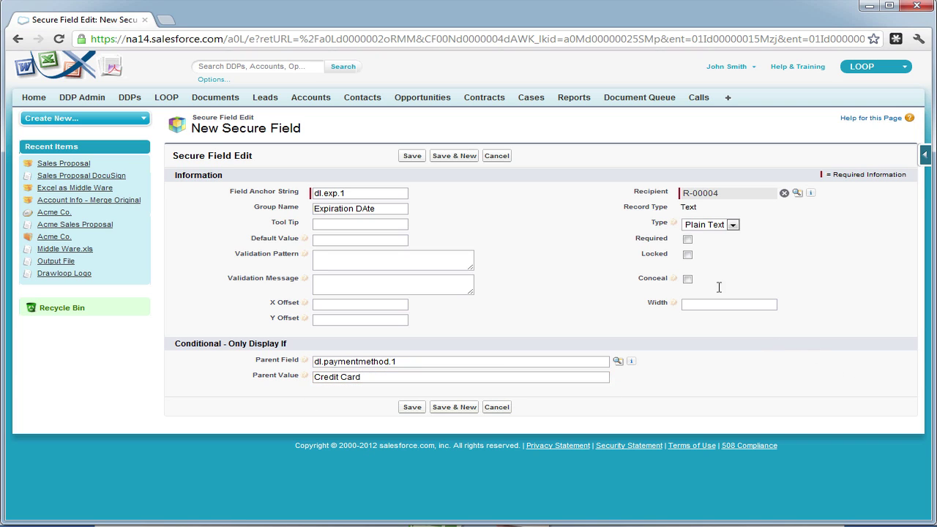
{"action": "left_click", "coordinate": [687, 239]}
{"action": "left_click", "coordinate": [454, 156]}
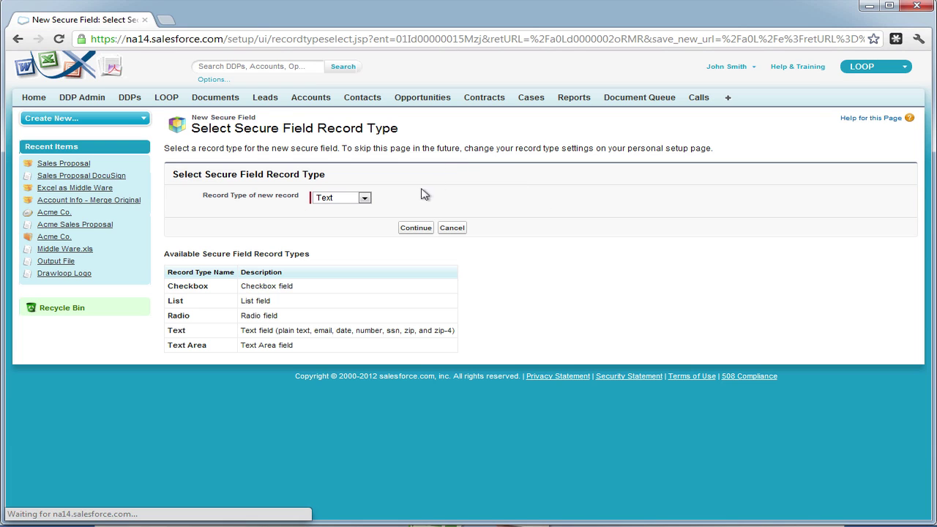
Step: Create Text field dl.bankname.1 with group Bank Name
{"action": "left_click", "coordinate": [339, 200]}
{"action": "left_click", "coordinate": [339, 202]}
{"action": "left_click", "coordinate": [404, 230]}
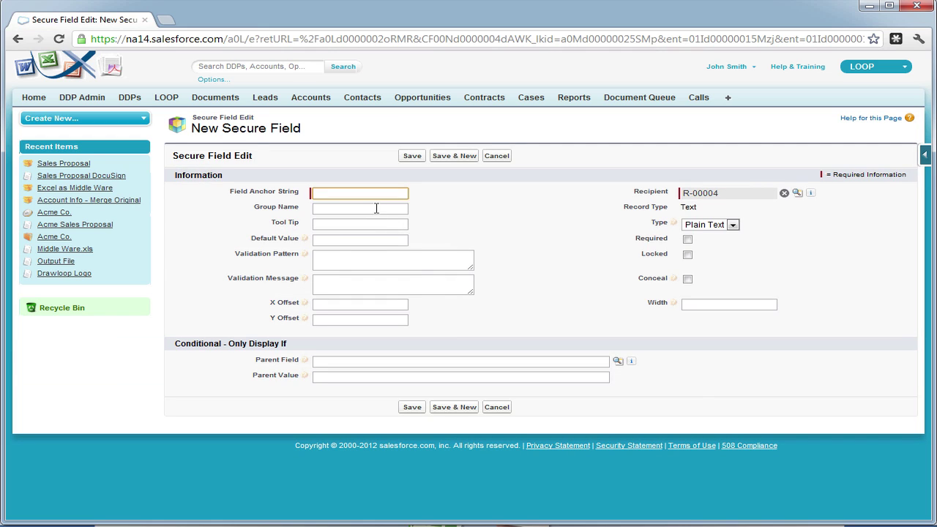
{"action": "type", "text": "dl."}
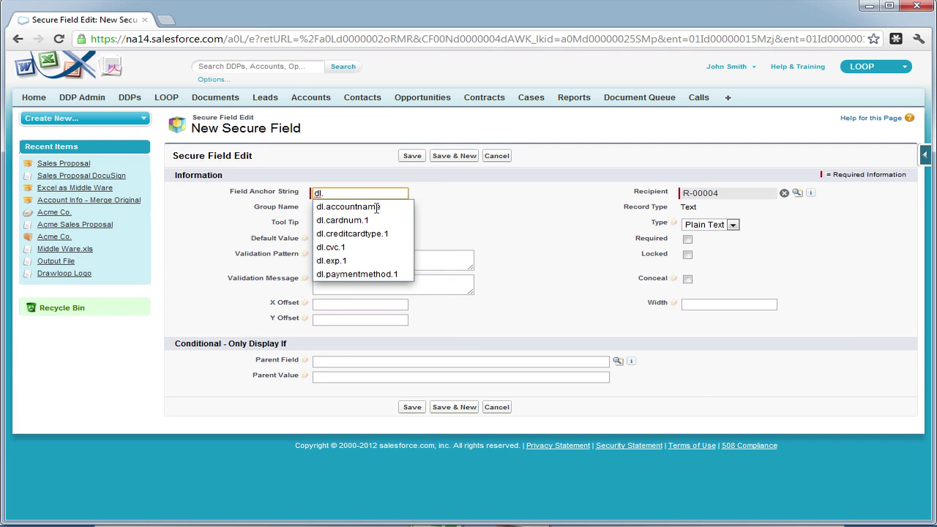
{"action": "type", "text": "bankname.1"}
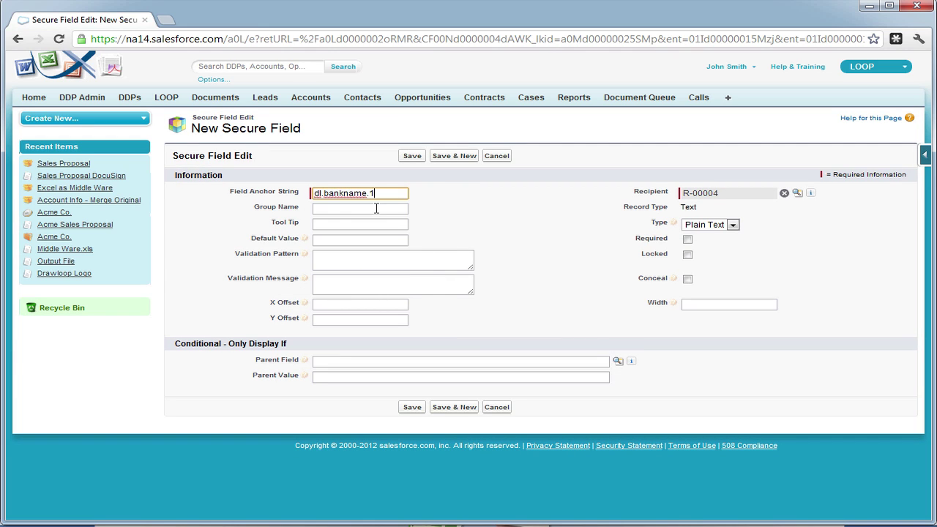
{"action": "left_click", "coordinate": [377, 208]}
{"action": "type", "text": "Bank Name"}
{"action": "key", "text": "Tab"}
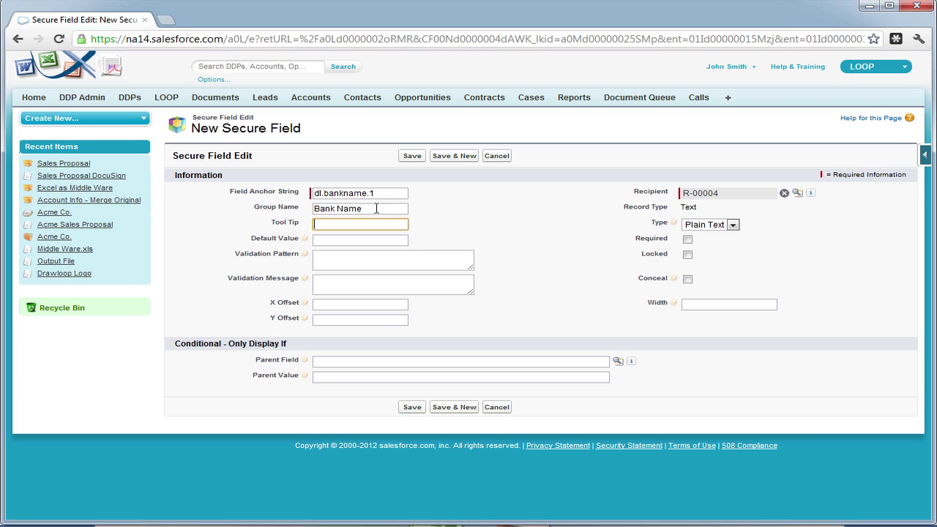
Step: Show it only for dl.paymentmethod.1 = ACH, default <<Account_BankName>>, required, then save
{"action": "left_click", "coordinate": [381, 362]}
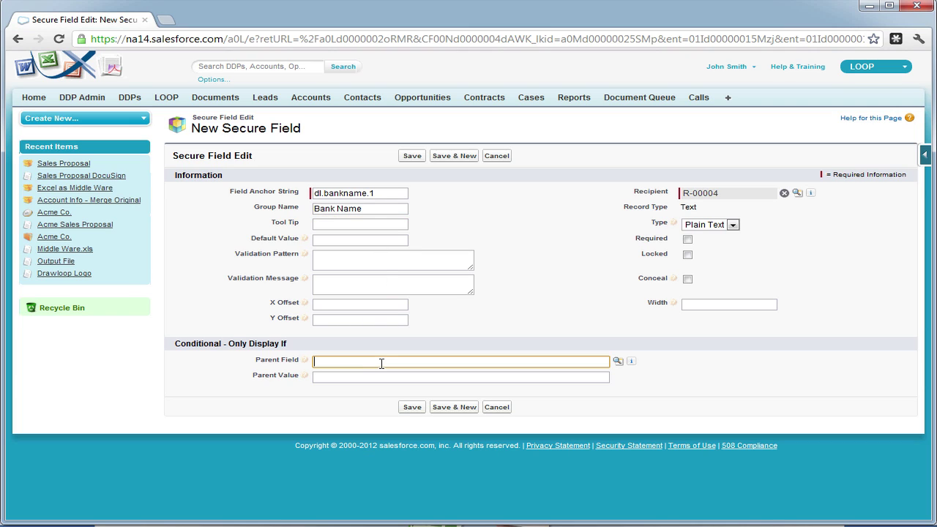
{"action": "type", "text": "dl.paymentmethod.1"}
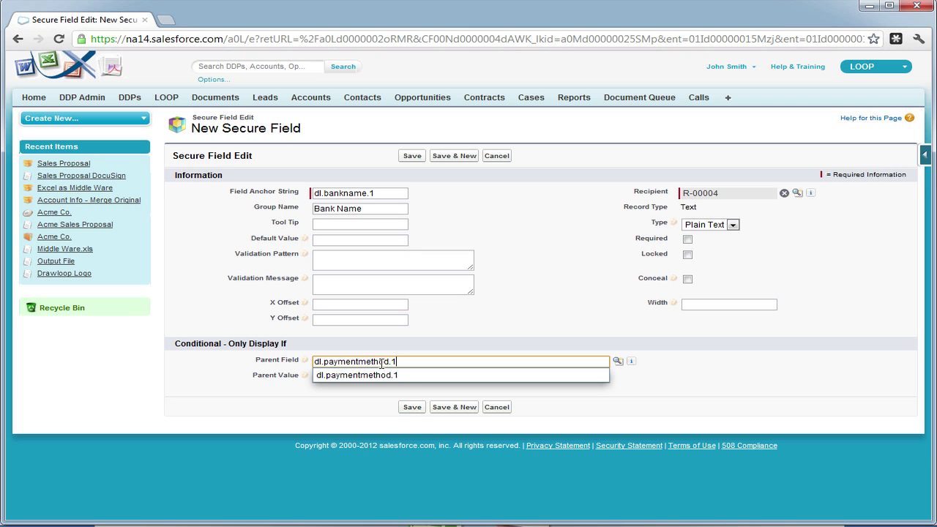
{"action": "left_click", "coordinate": [359, 377]}
{"action": "type", "text": "ACH"}
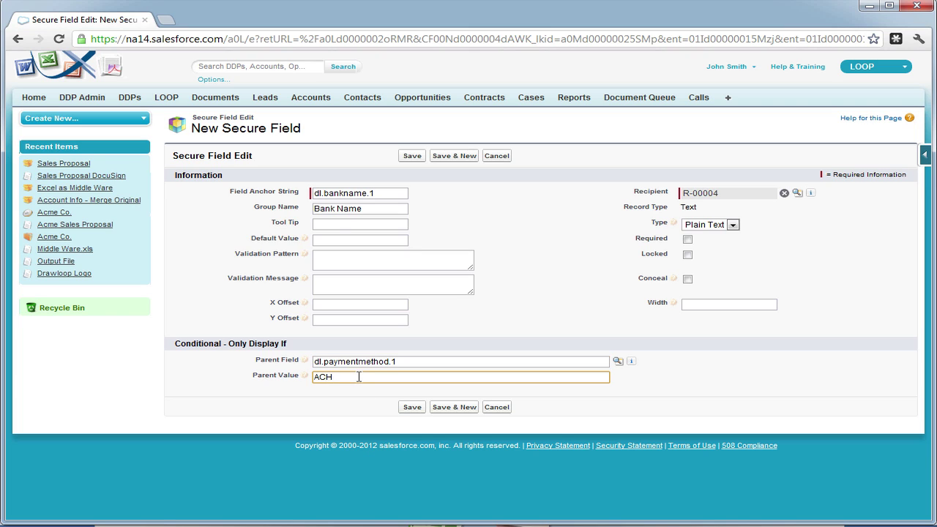
{"action": "left_click", "coordinate": [347, 236]}
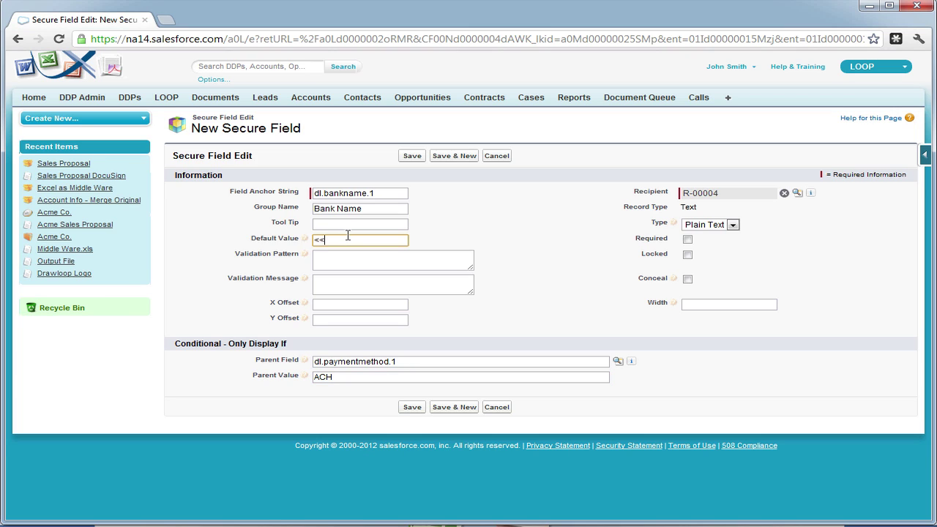
{"action": "type", "text": "<<Account_BankName>>"}
{"action": "left_click", "coordinate": [687, 240]}
{"action": "left_click", "coordinate": [454, 155]}
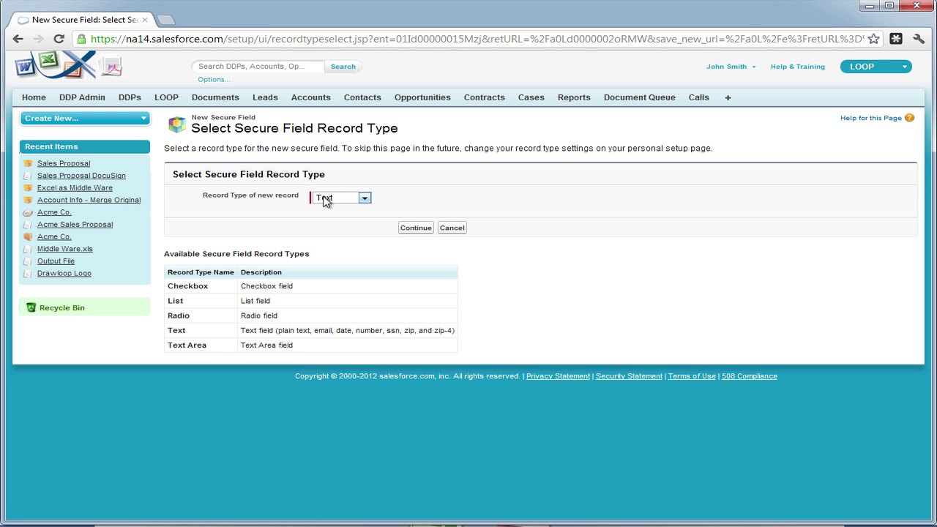
Step: Create Text field dl.acctnum.1, group Account Number, default <<Account_BankAccountNumber>>
{"action": "left_click", "coordinate": [404, 230]}
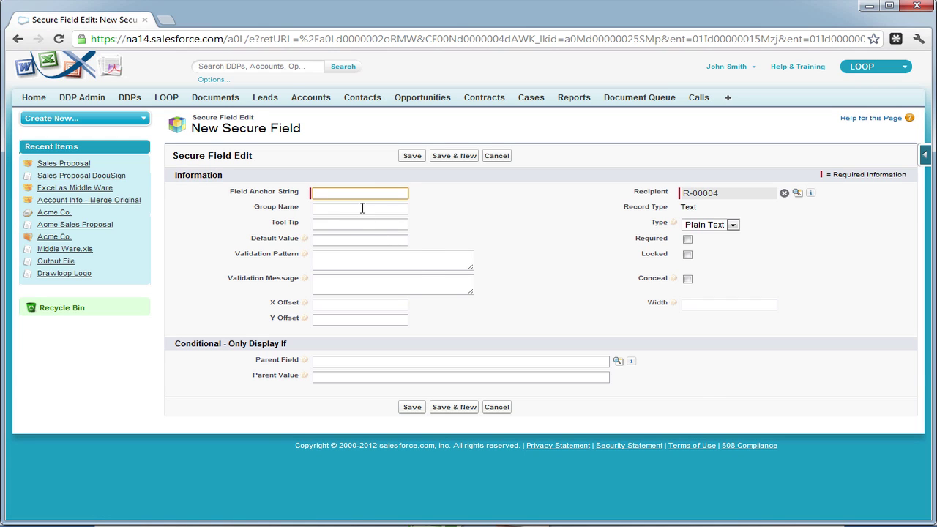
{"action": "type", "text": "dl.acctnum.1"}
{"action": "left_click", "coordinate": [362, 208]}
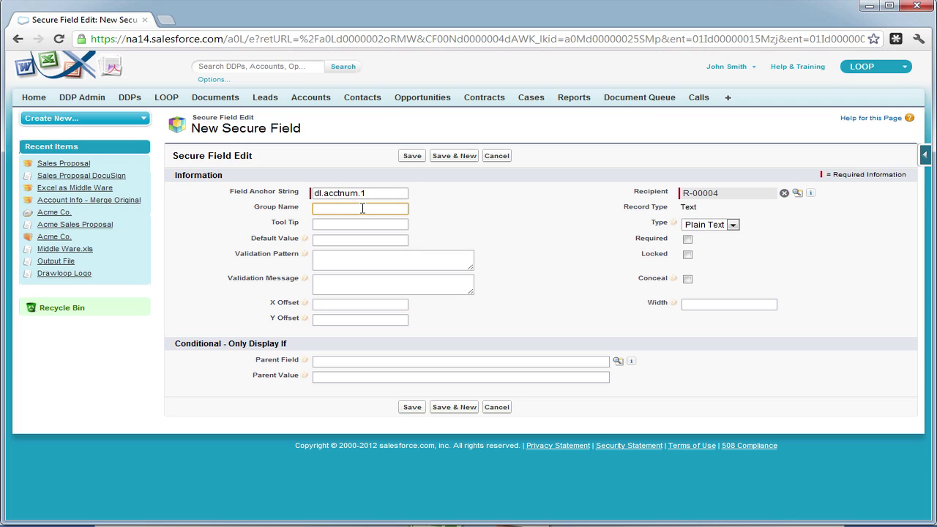
{"action": "type", "text": "Account Number"}
{"action": "key", "text": "Tab"}
{"action": "key", "text": "Tab"}
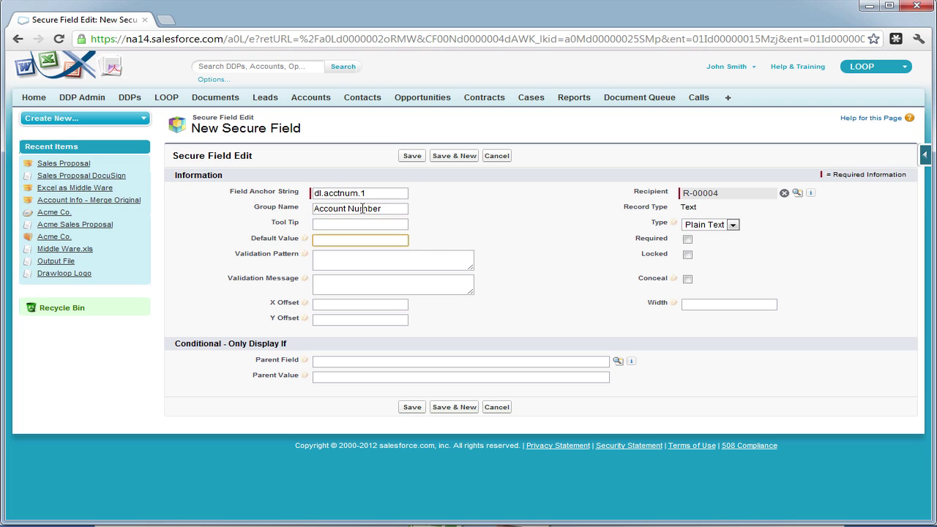
{"action": "type", "text": "<<Account"}
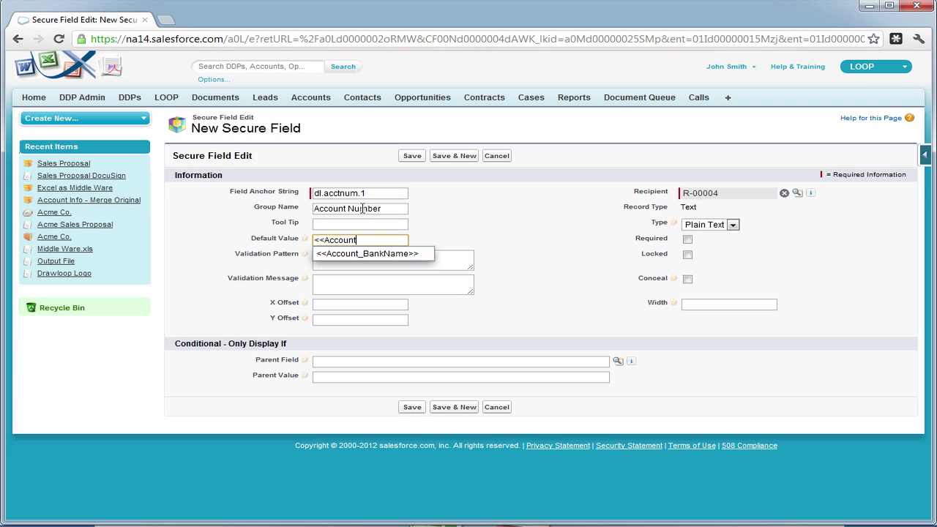
{"action": "type", "text": "_BankAccountNum"}
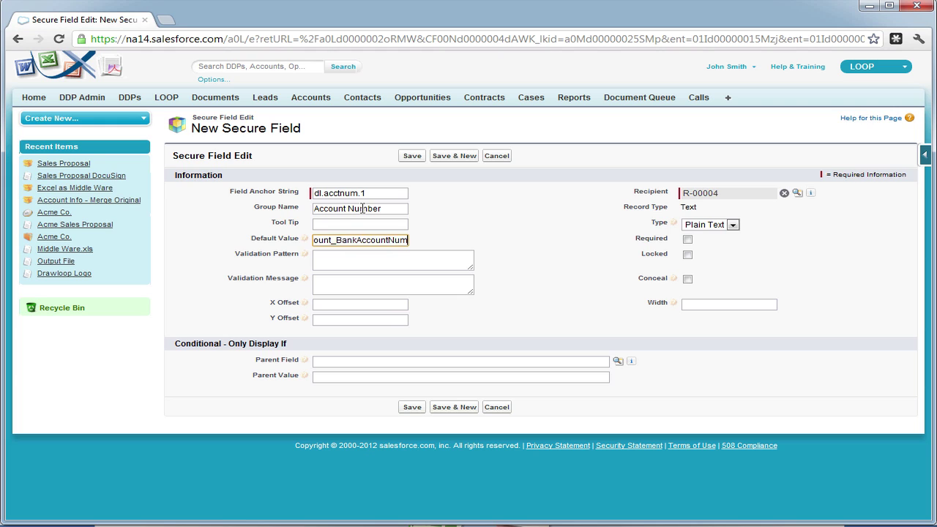
{"action": "type", "text": "ber>>"}
{"action": "key", "text": "Tab"}
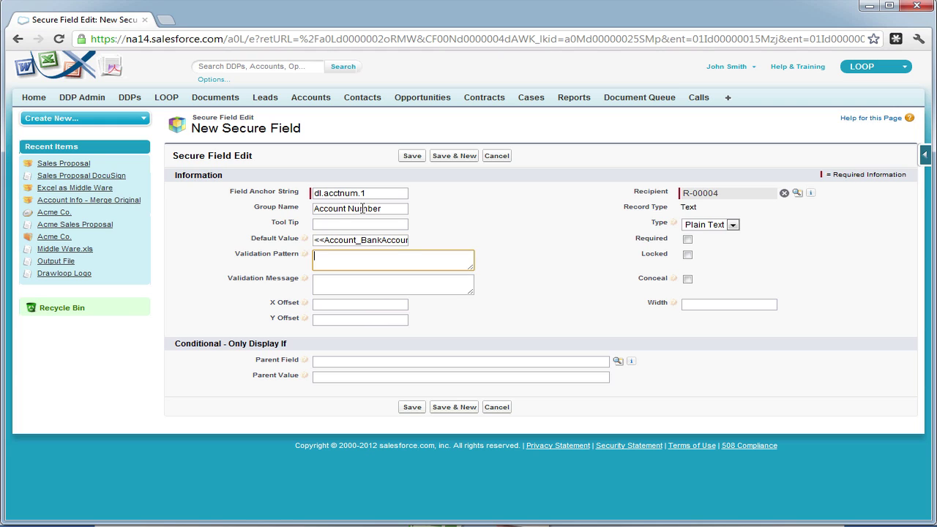
Step: Show it only when dl.paymentmethod.1 is ACH, mark it required, and Save & New
{"action": "left_click", "coordinate": [371, 358]}
{"action": "type", "text": "dl.paymentmethod.1"}
{"action": "left_click", "coordinate": [356, 378]}
{"action": "left_click", "coordinate": [372, 378]}
{"action": "type", "text": "AC"}
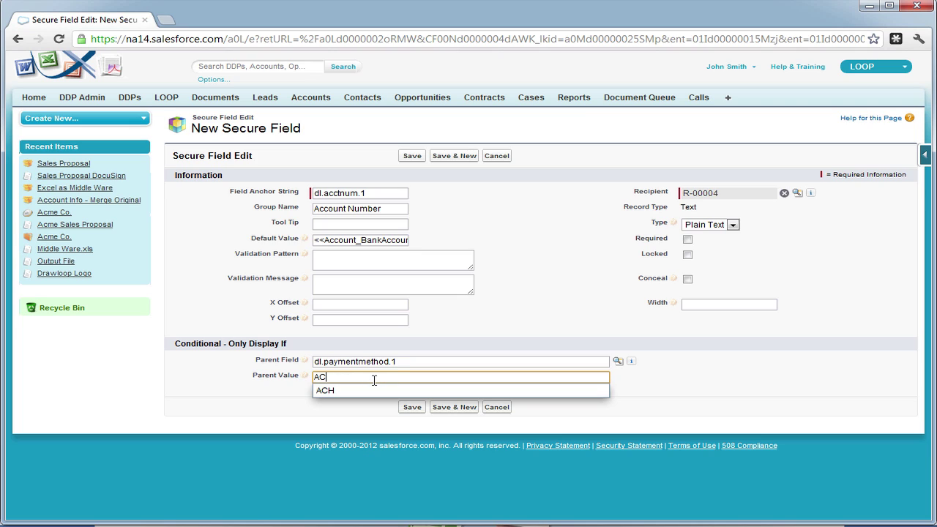
{"action": "type", "text": "H"}
{"action": "key", "text": "Return"}
{"action": "left_click", "coordinate": [688, 242]}
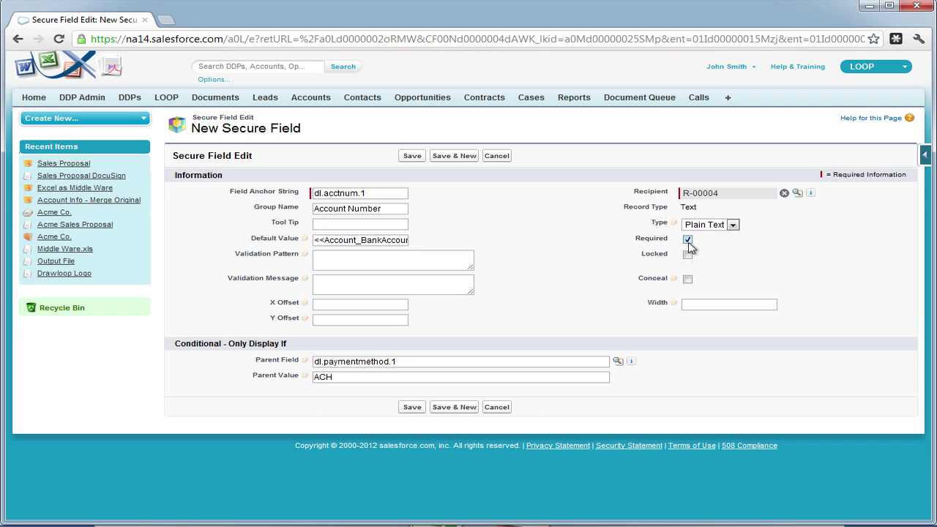
{"action": "left_click", "coordinate": [461, 156]}
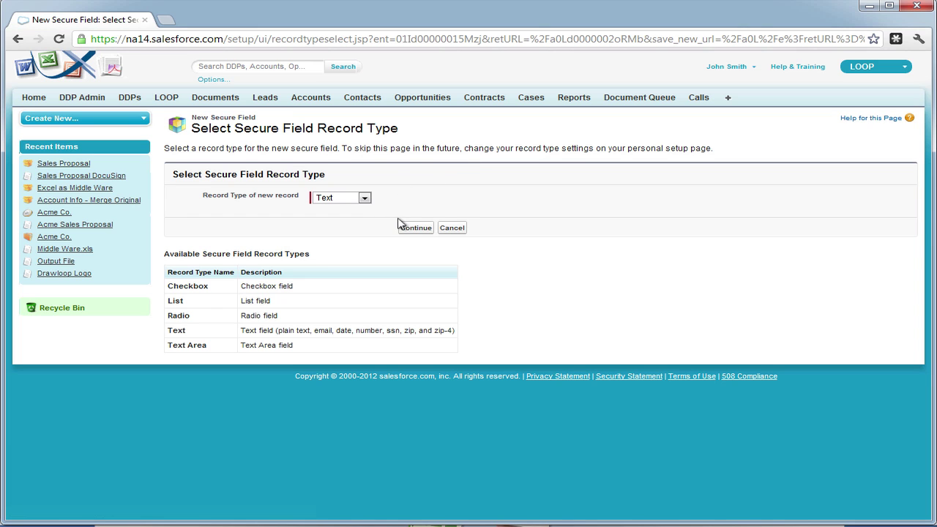
Step: Create required Text field dl.routingnum.1 with group Routing Number
{"action": "left_click", "coordinate": [408, 228]}
{"action": "type", "text": "dl.routingnum.1"}
{"action": "key", "text": "Tab"}
{"action": "key", "text": "Tab"}
{"action": "left_click", "coordinate": [364, 211]}
{"action": "type", "text": "Routing Number"}
{"action": "key", "text": "Tab"}
{"action": "key", "text": "Tab"}
{"action": "key", "text": "Tab"}
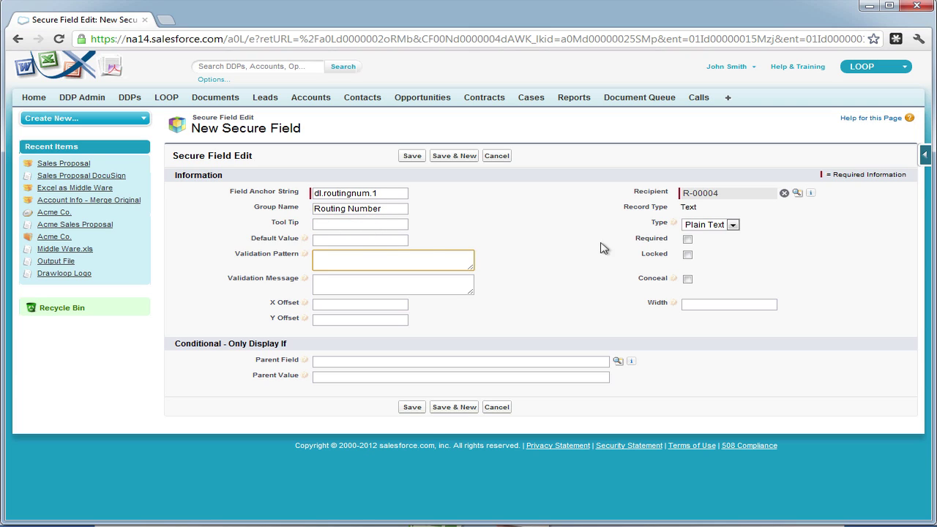
{"action": "left_click", "coordinate": [687, 239]}
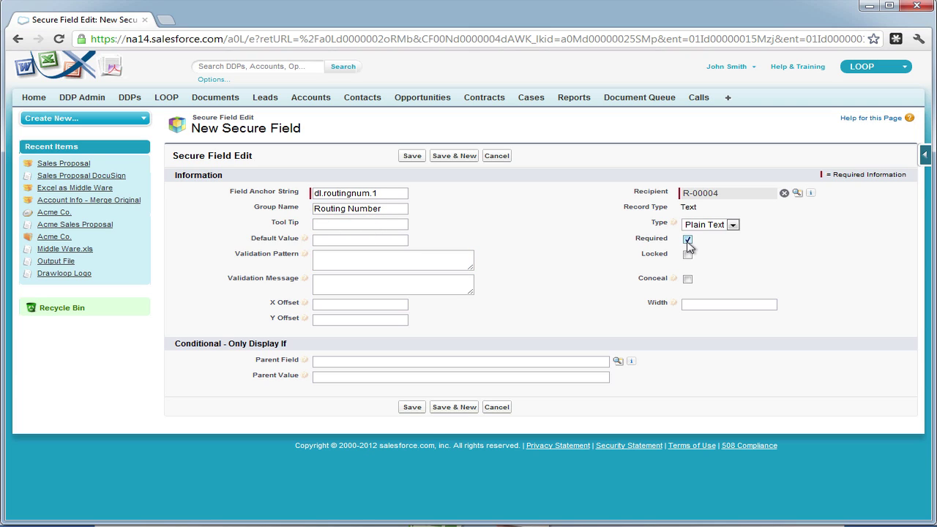
Step: Show it only for dl.paymentmethod.1 = ACH, with default <<Account_BankRoutingNumber>>
{"action": "left_click", "coordinate": [420, 359]}
{"action": "type", "text": "dl.paymentmethod.1"}
{"action": "left_click", "coordinate": [413, 376]}
{"action": "type", "text": "AC"}
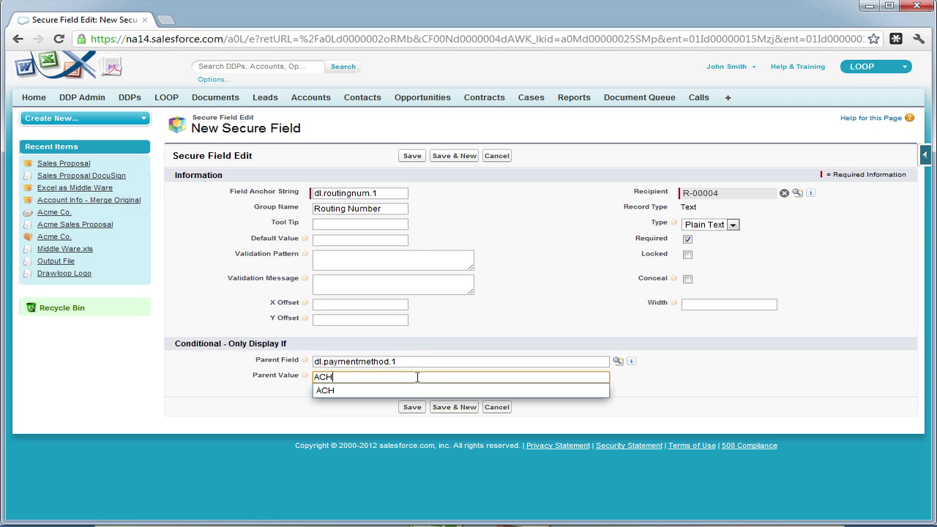
{"action": "type", "text": "H"}
{"action": "left_click", "coordinate": [481, 336]}
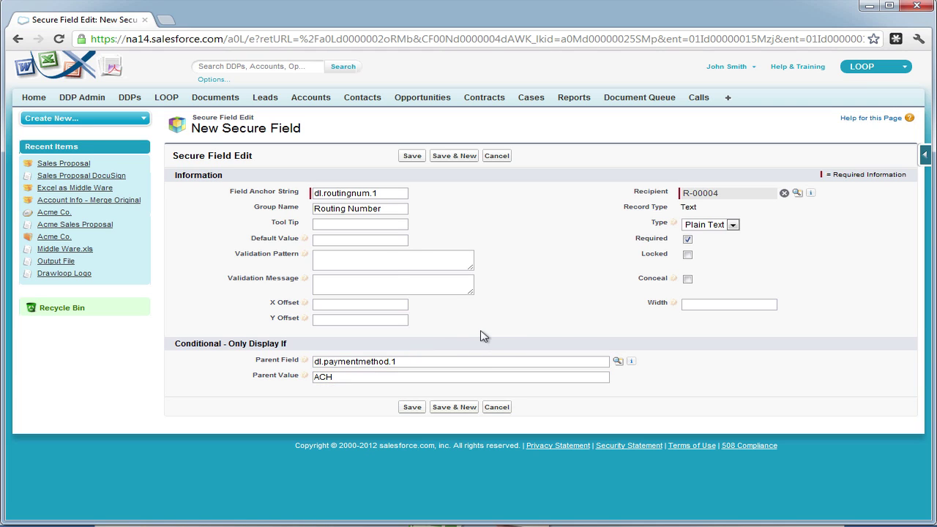
{"action": "left_click", "coordinate": [377, 240]}
{"action": "type", "text": "<"}
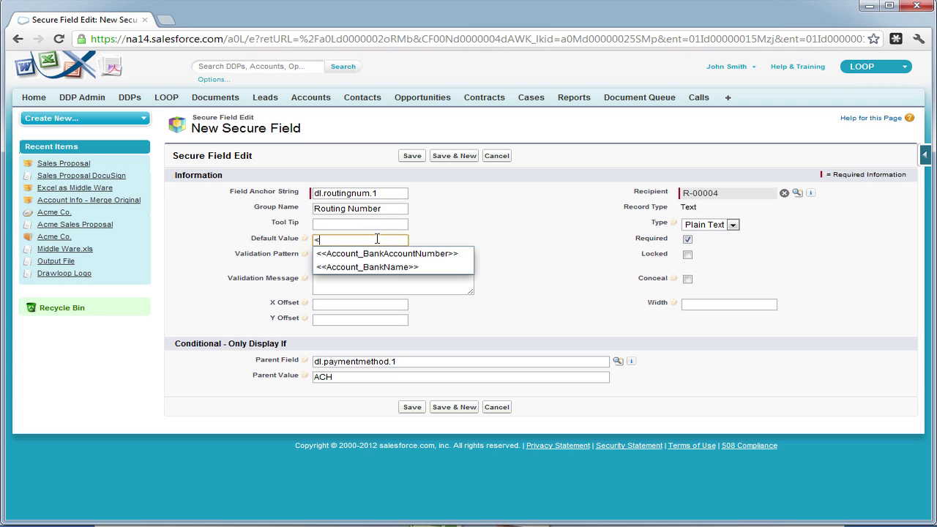
{"action": "type", "text": "<Account_BankRouting"}
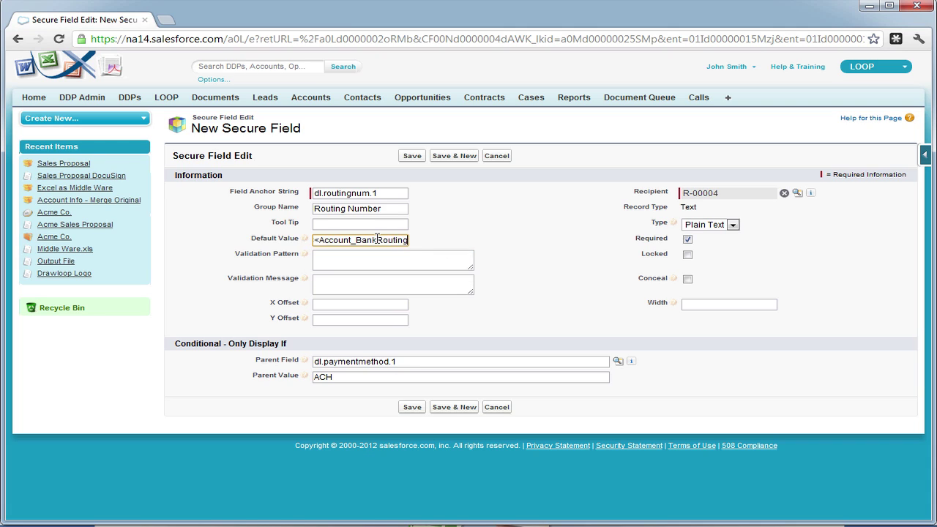
{"action": "type", "text": "Number>>"}
{"action": "key", "text": "Tab"}
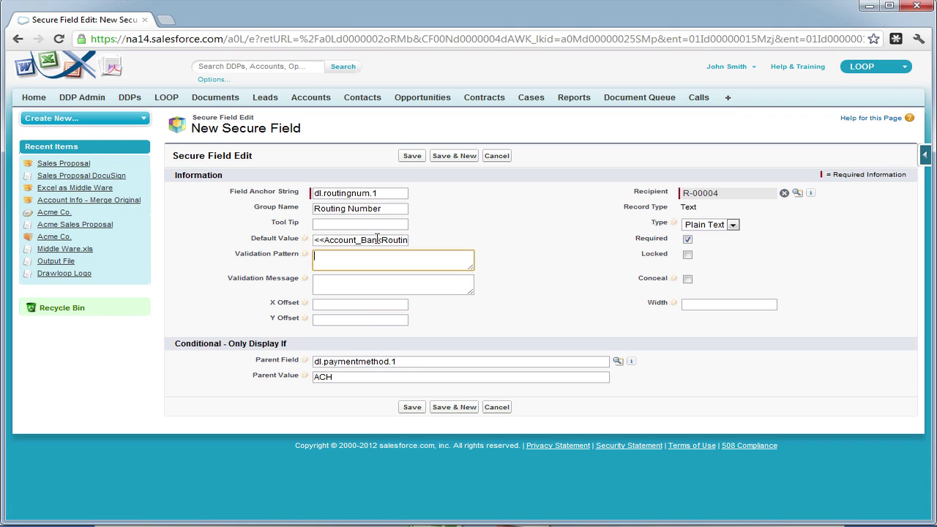
{"action": "left_click", "coordinate": [634, 271]}
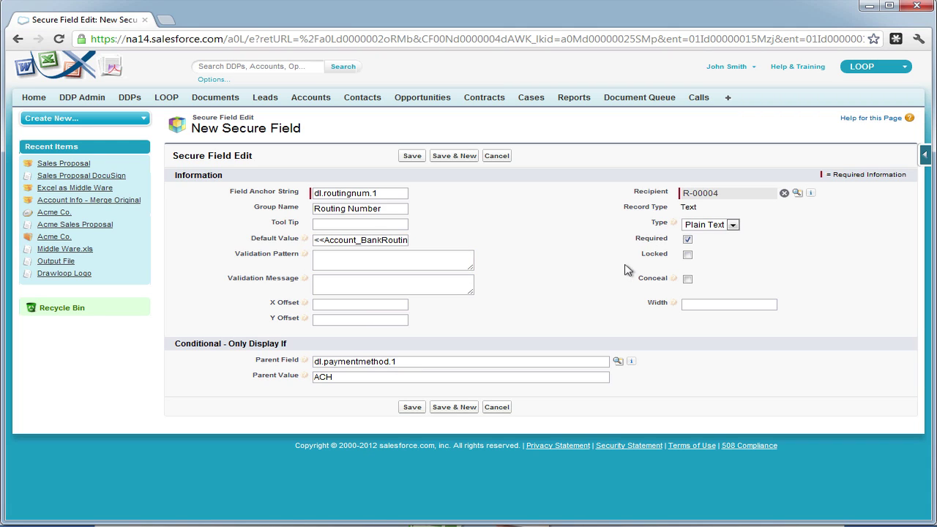
Step: Start a new Text secure field dl.location.1 in group Bank Location with default <<Account_BankLocation>>
{"action": "left_click", "coordinate": [452, 408]}
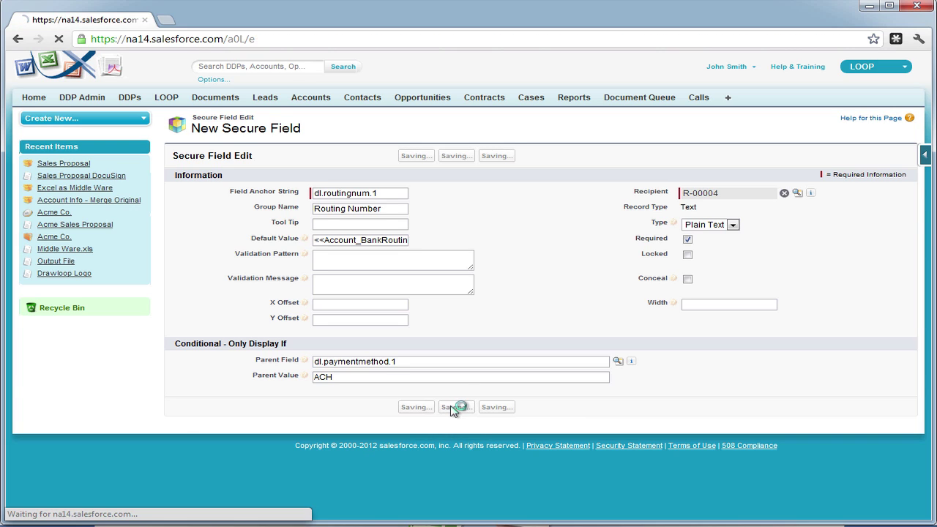
{"action": "left_click", "coordinate": [414, 228]}
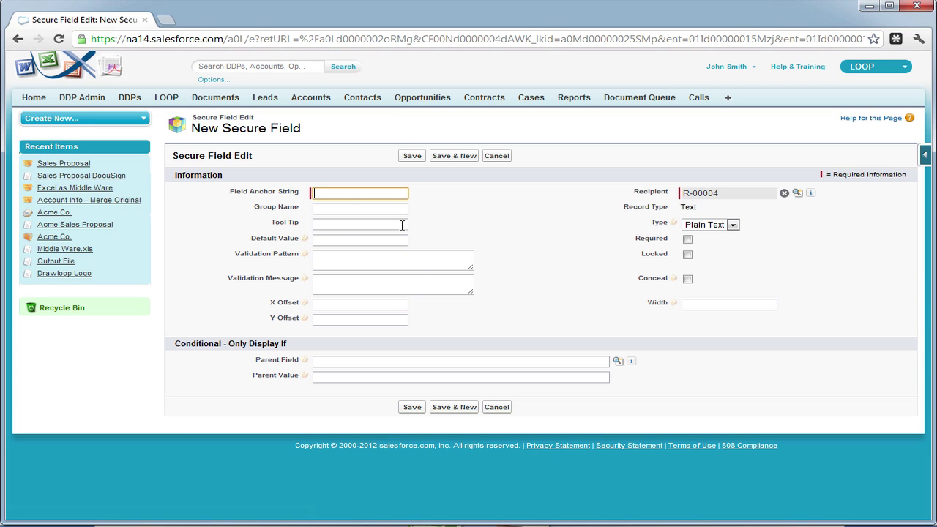
{"action": "type", "text": "dl.location.1"}
{"action": "key", "text": "Tab"}
{"action": "type", "text": "Bank L"}
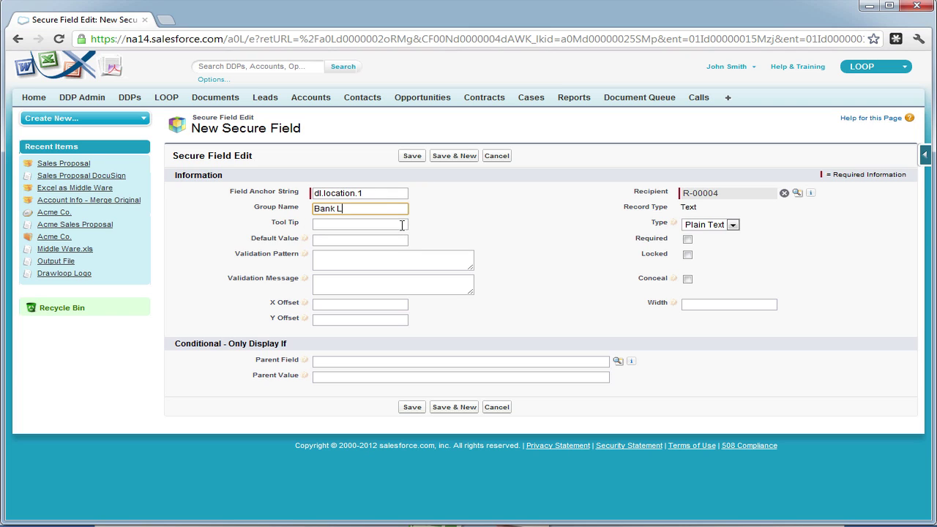
{"action": "type", "text": "ocation"}
{"action": "left_click", "coordinate": [401, 224]}
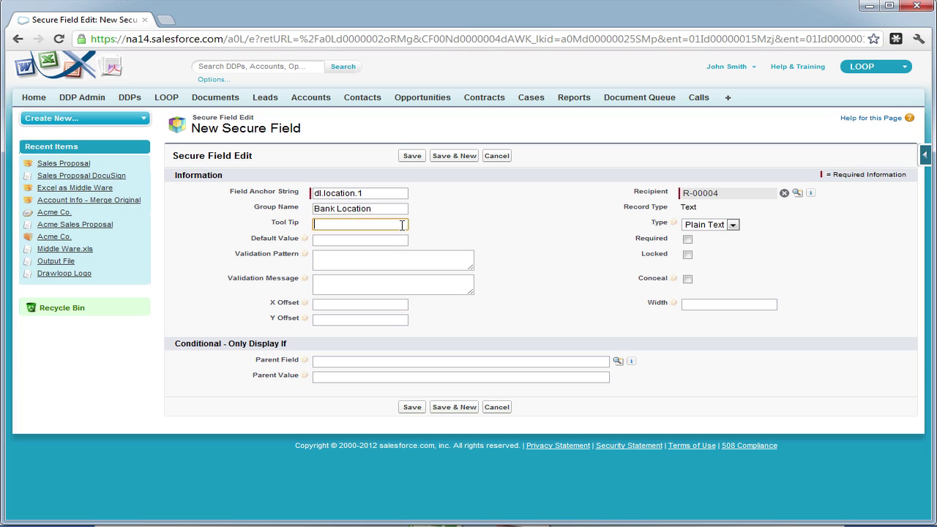
{"action": "key", "text": "Tab"}
{"action": "type", "text": "<<"}
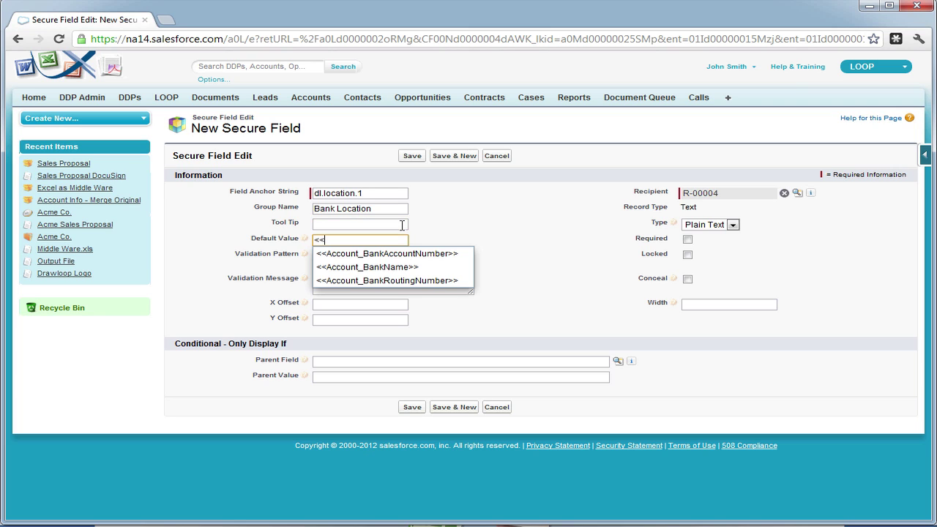
{"action": "type", "text": "Accoutn"}
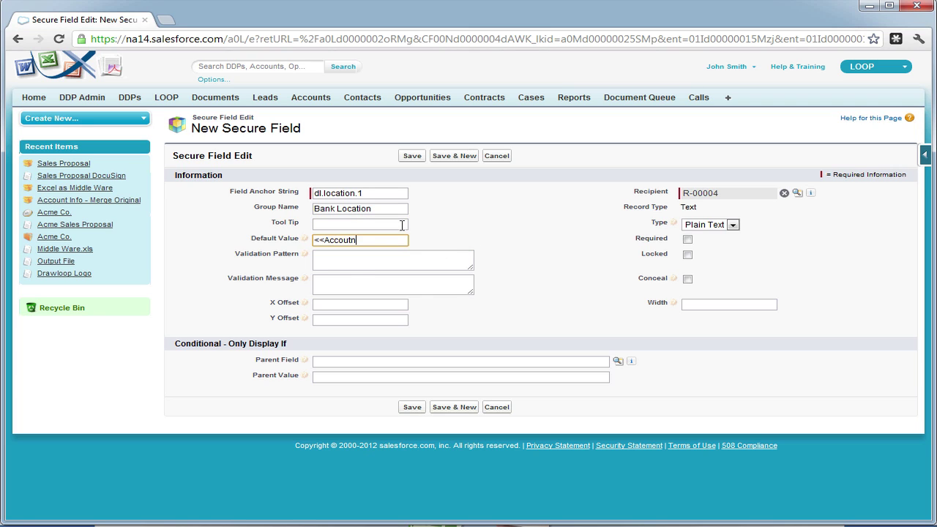
{"action": "type", "text": "t_BankLocation>>"}
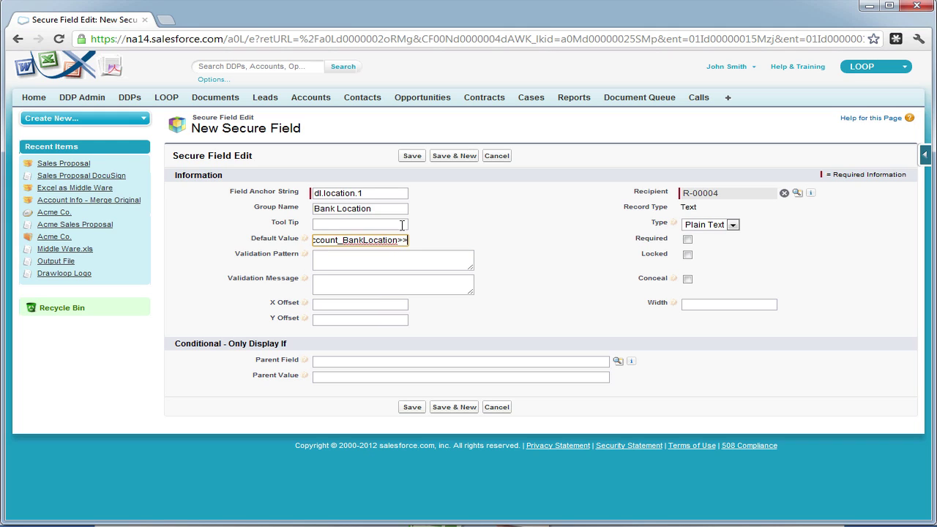
Step: Show the field only when parent dl.paymentmethod.1 is ACH, mark it required, and save
{"action": "left_click", "coordinate": [402, 268]}
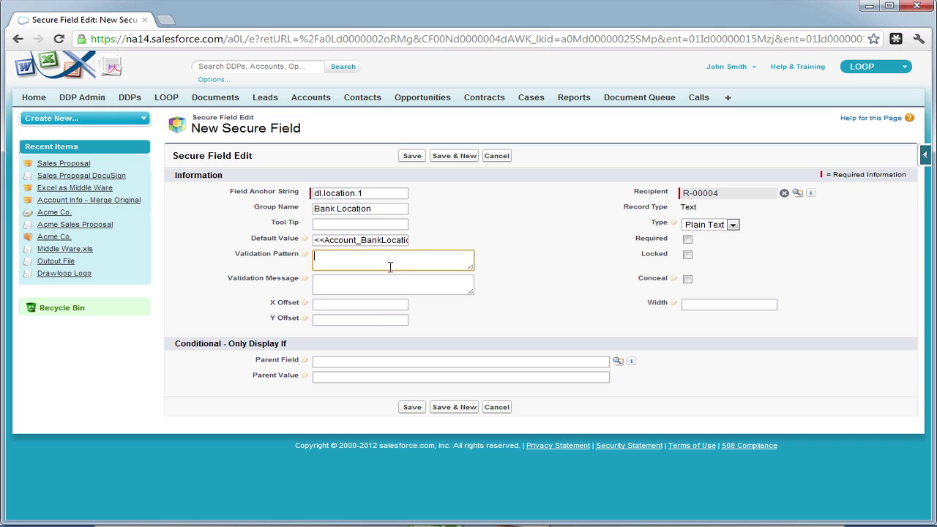
{"action": "left_click", "coordinate": [393, 361]}
{"action": "type", "text": "dl.paymentmethod.1"}
{"action": "left_click", "coordinate": [386, 377]}
{"action": "type", "text": "ACH"}
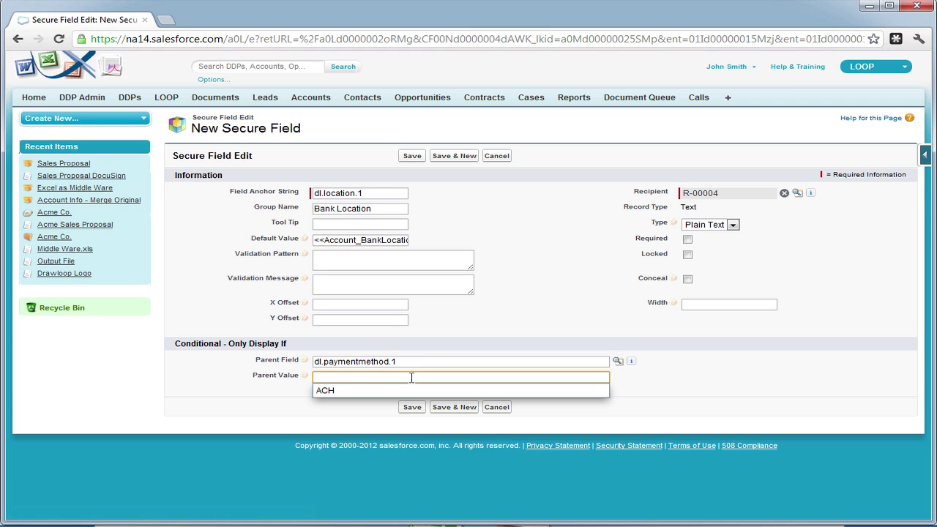
{"action": "left_click", "coordinate": [483, 335]}
{"action": "left_click", "coordinate": [687, 240]}
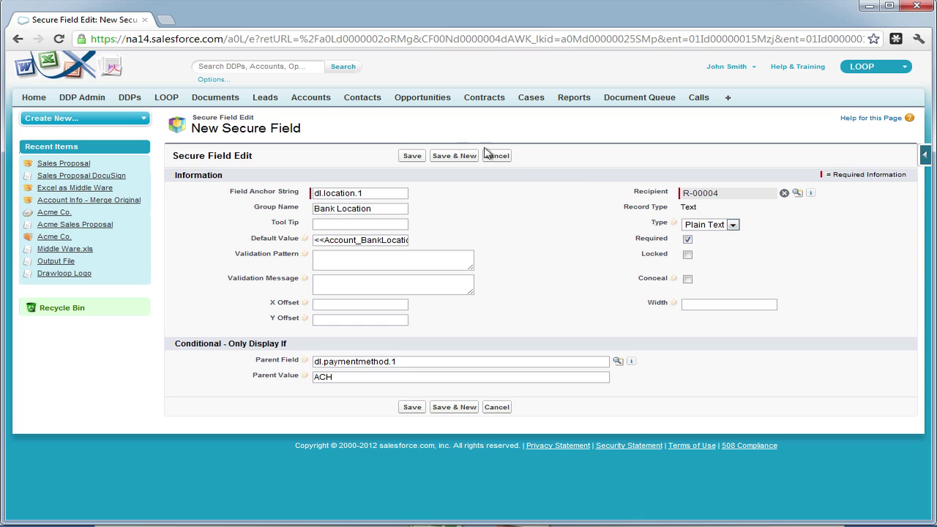
{"action": "left_click", "coordinate": [410, 155]}
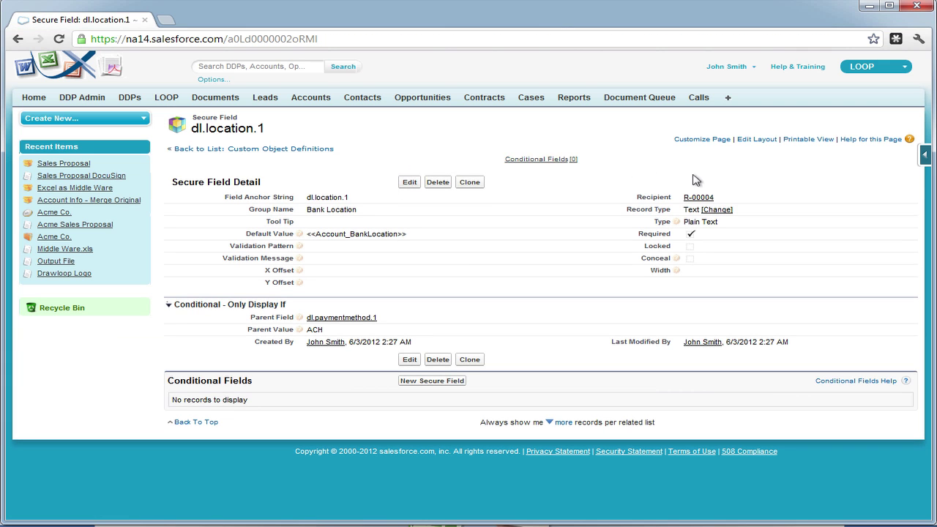
Step: From recipient R-00004's detail page, open the Secure Fields 'Go to list (9)' view
{"action": "left_click", "coordinate": [692, 198]}
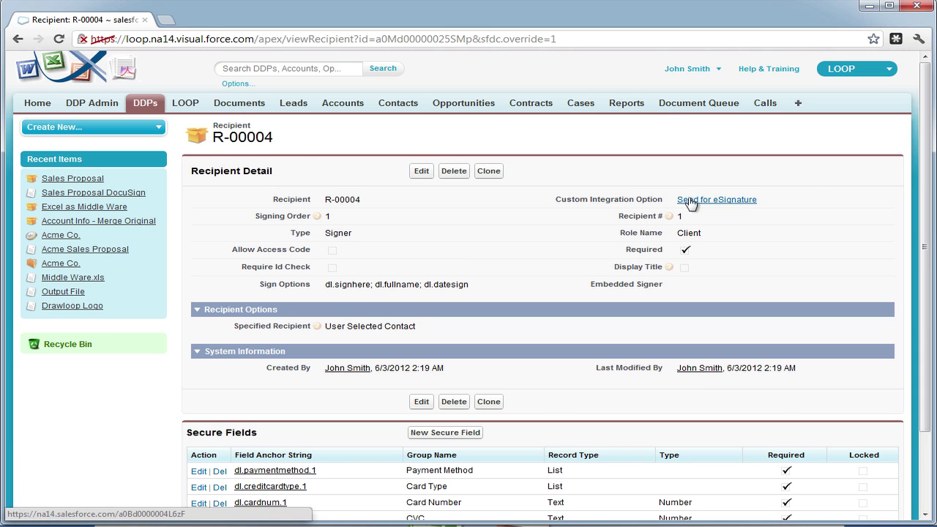
{"action": "scroll", "coordinate": [534, 268], "scroll_direction": "down", "scroll_amount": 3}
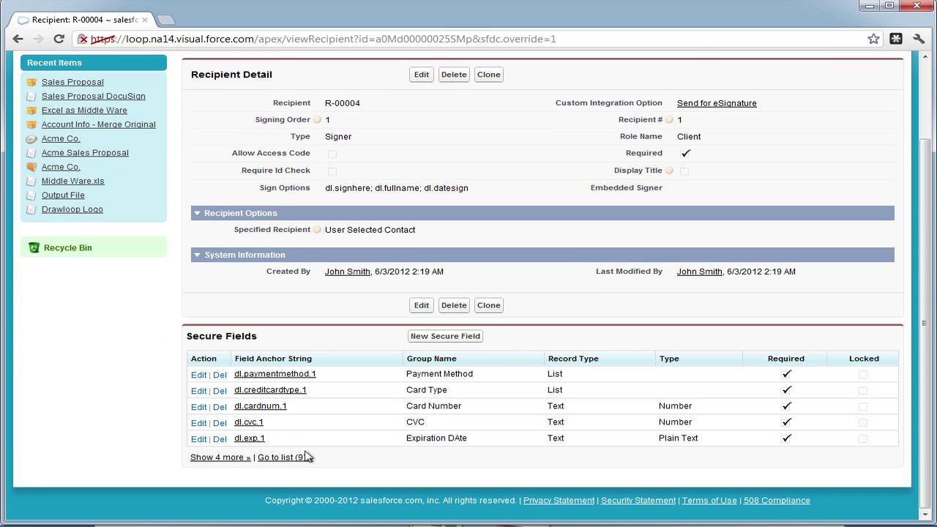
{"action": "left_click", "coordinate": [305, 457]}
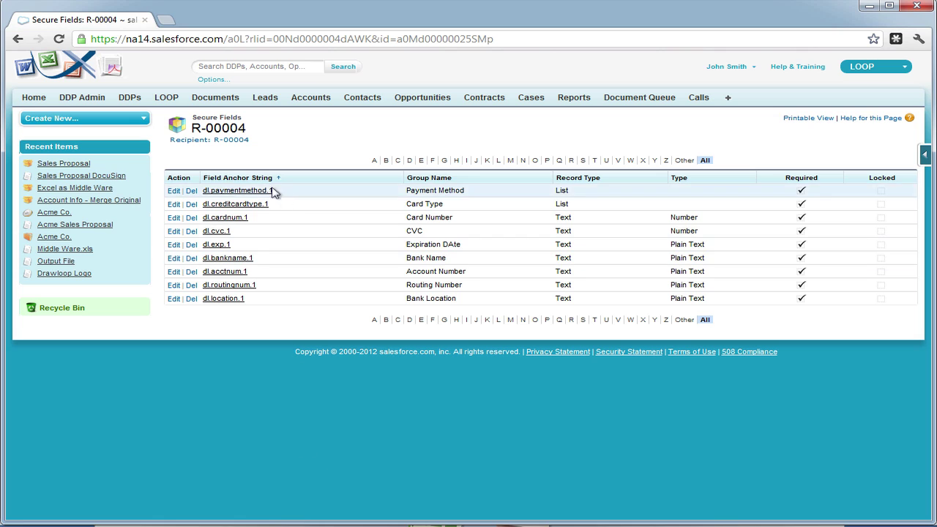